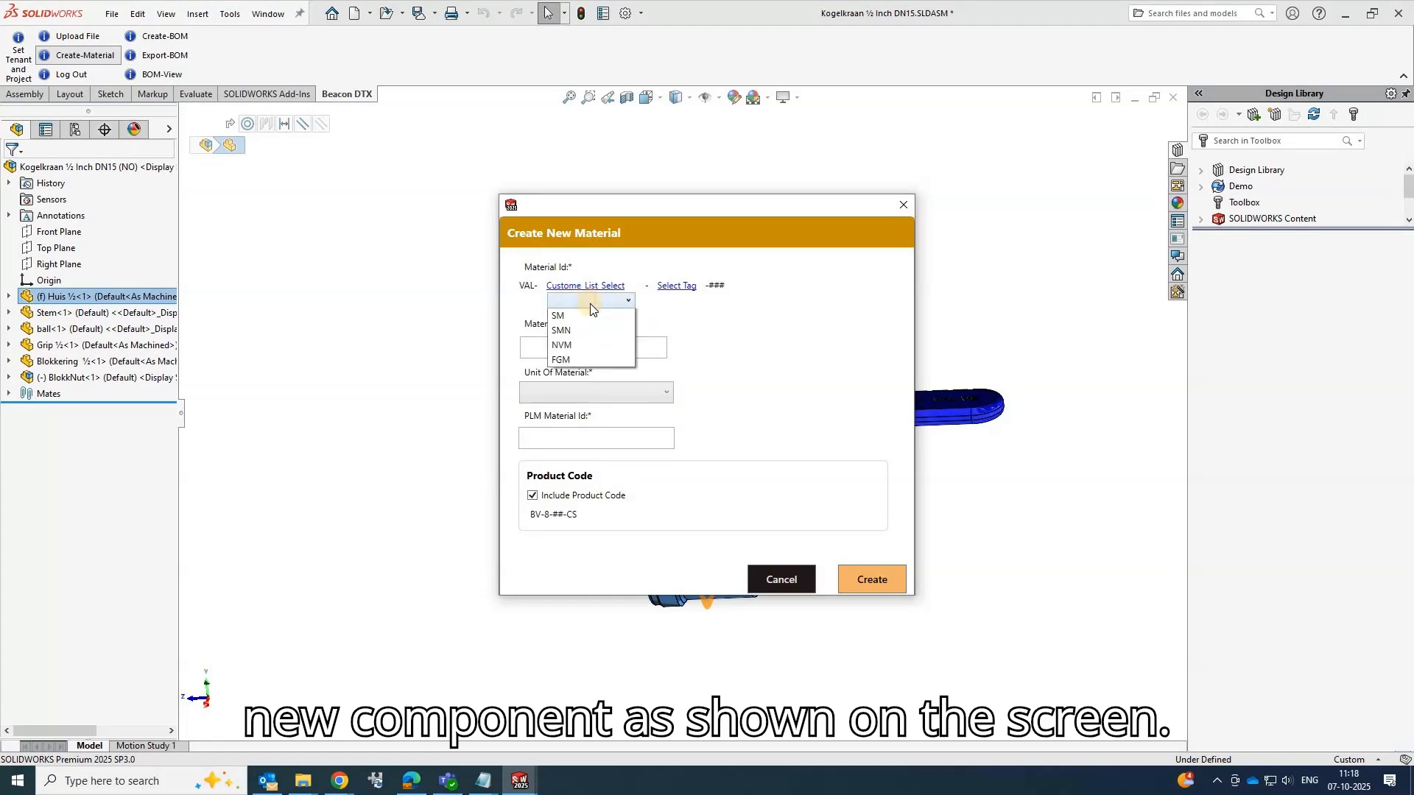
Set the new material's ID to SFG with tag COA MAT and enter P-VAL-SS304-011 as the material name
click(680, 290)
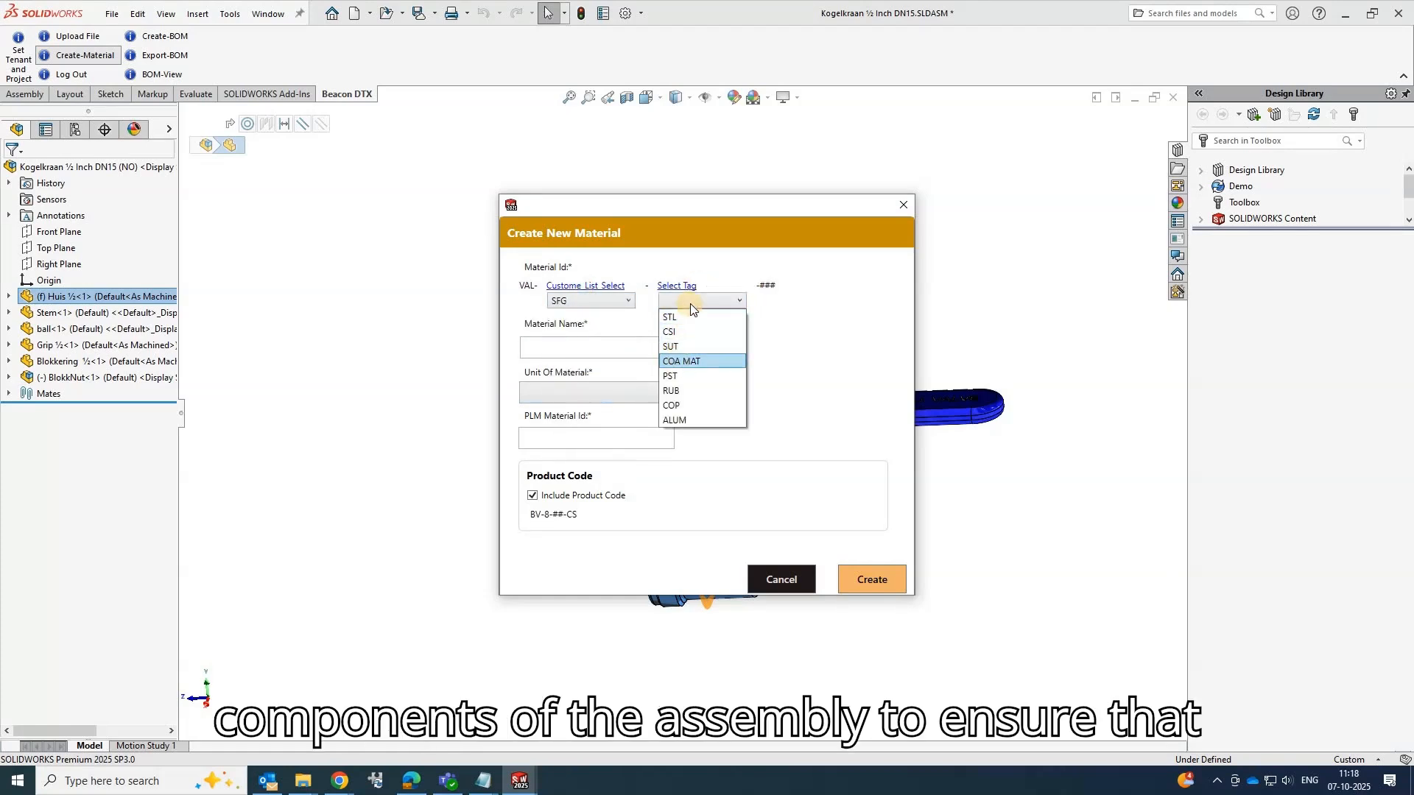
click(690, 306)
click(580, 351)
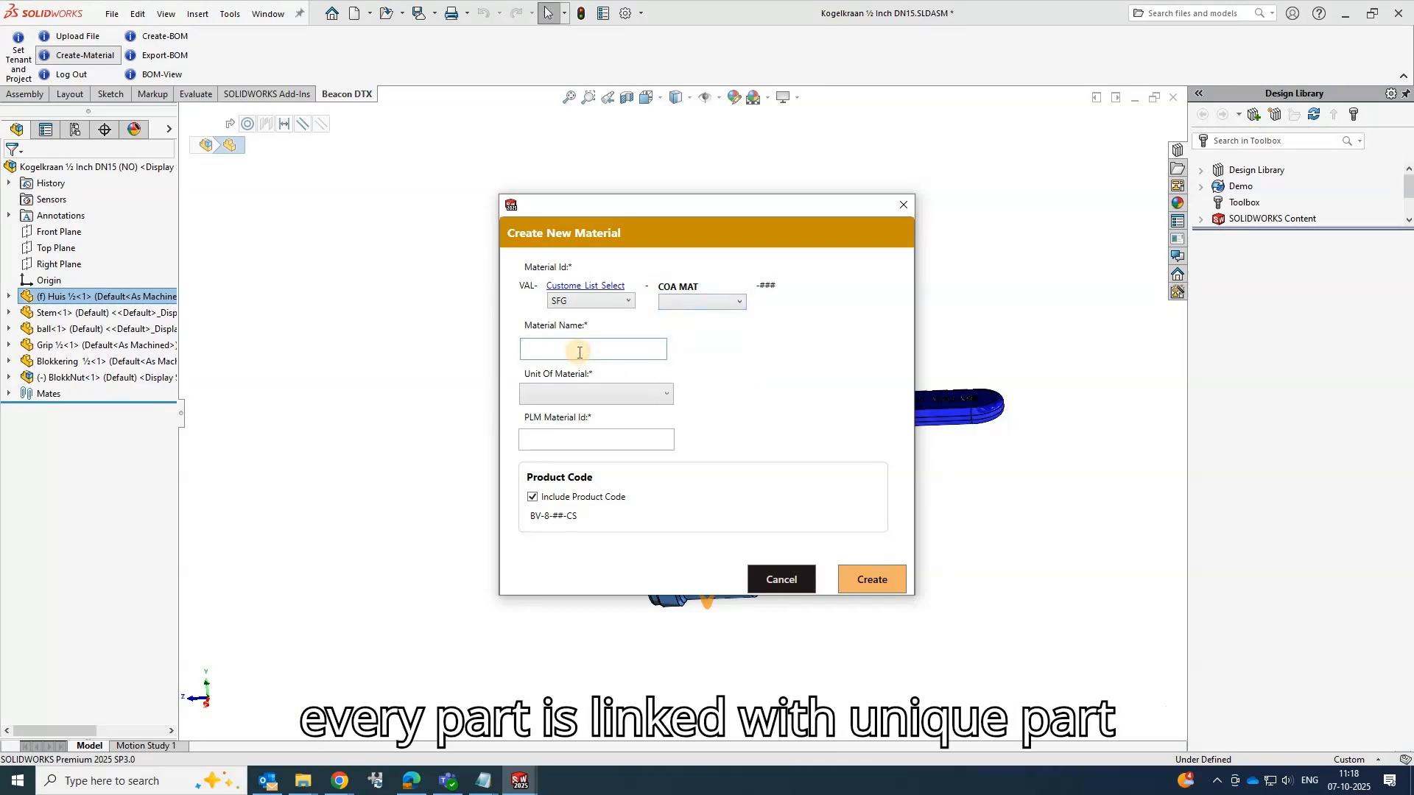
text(P-VAL-SS304-011)
Set the unit to Number (nos) and the PLM material ID to P-VAL-011, then create the material without a product code
click(594, 393)
click(574, 561)
click(559, 440)
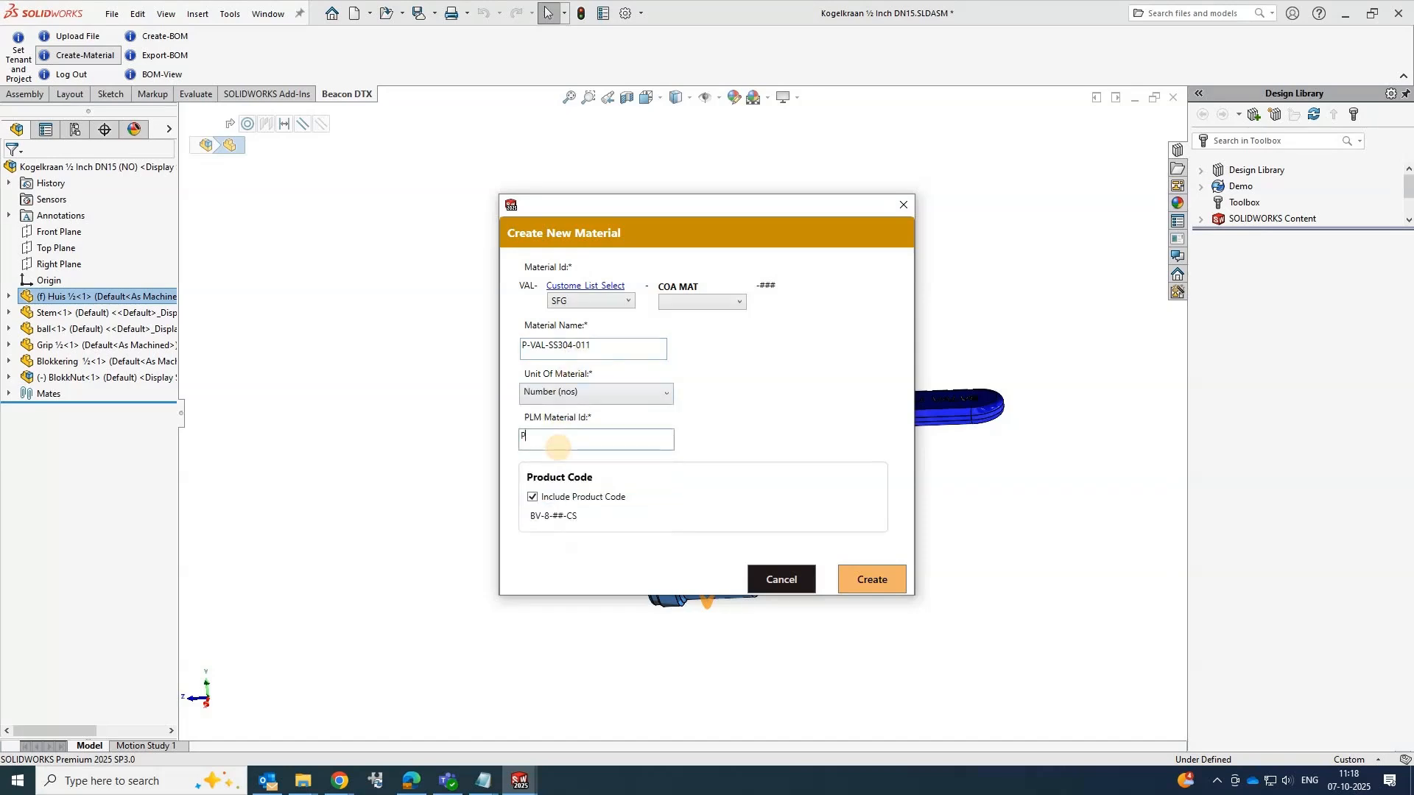
text(P-VAL-011)
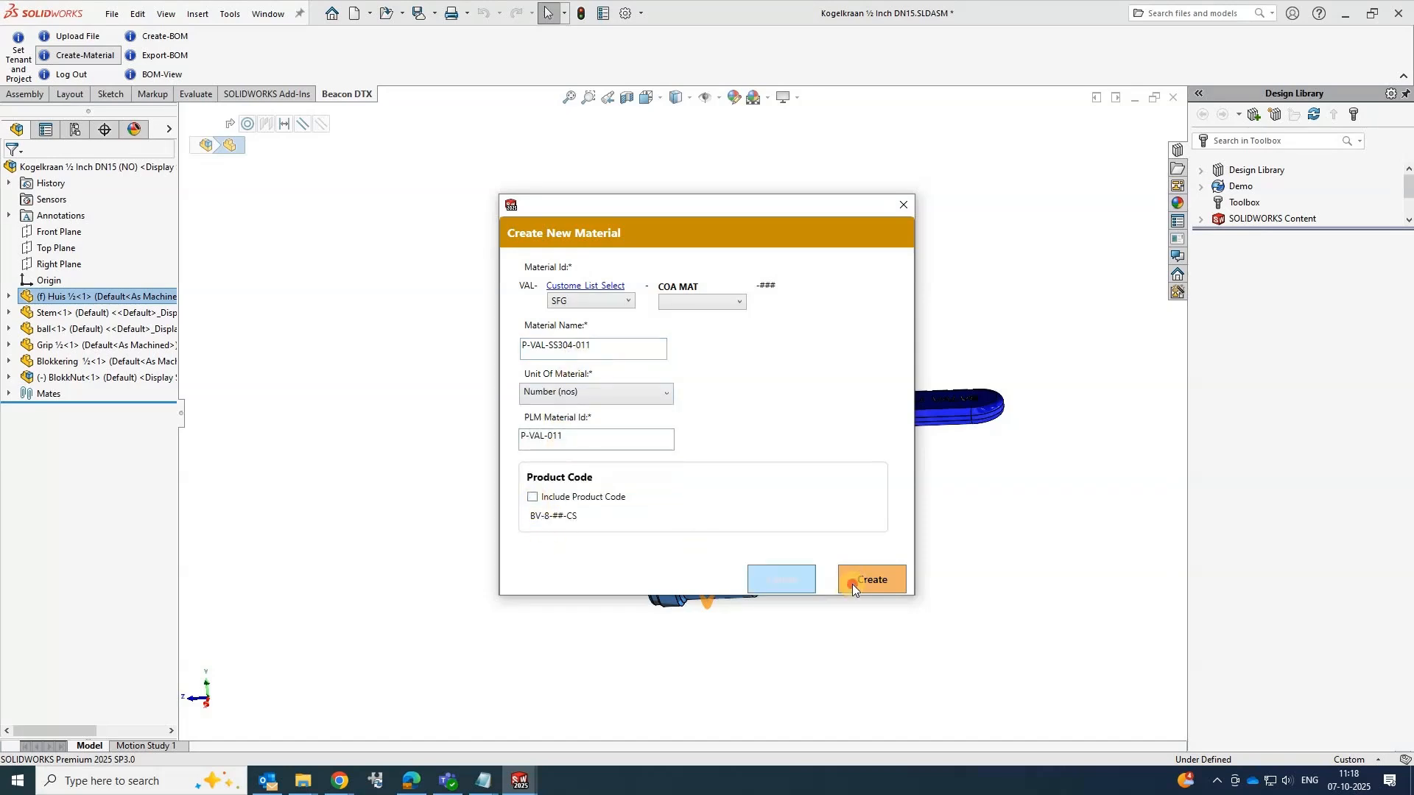
click(862, 579)
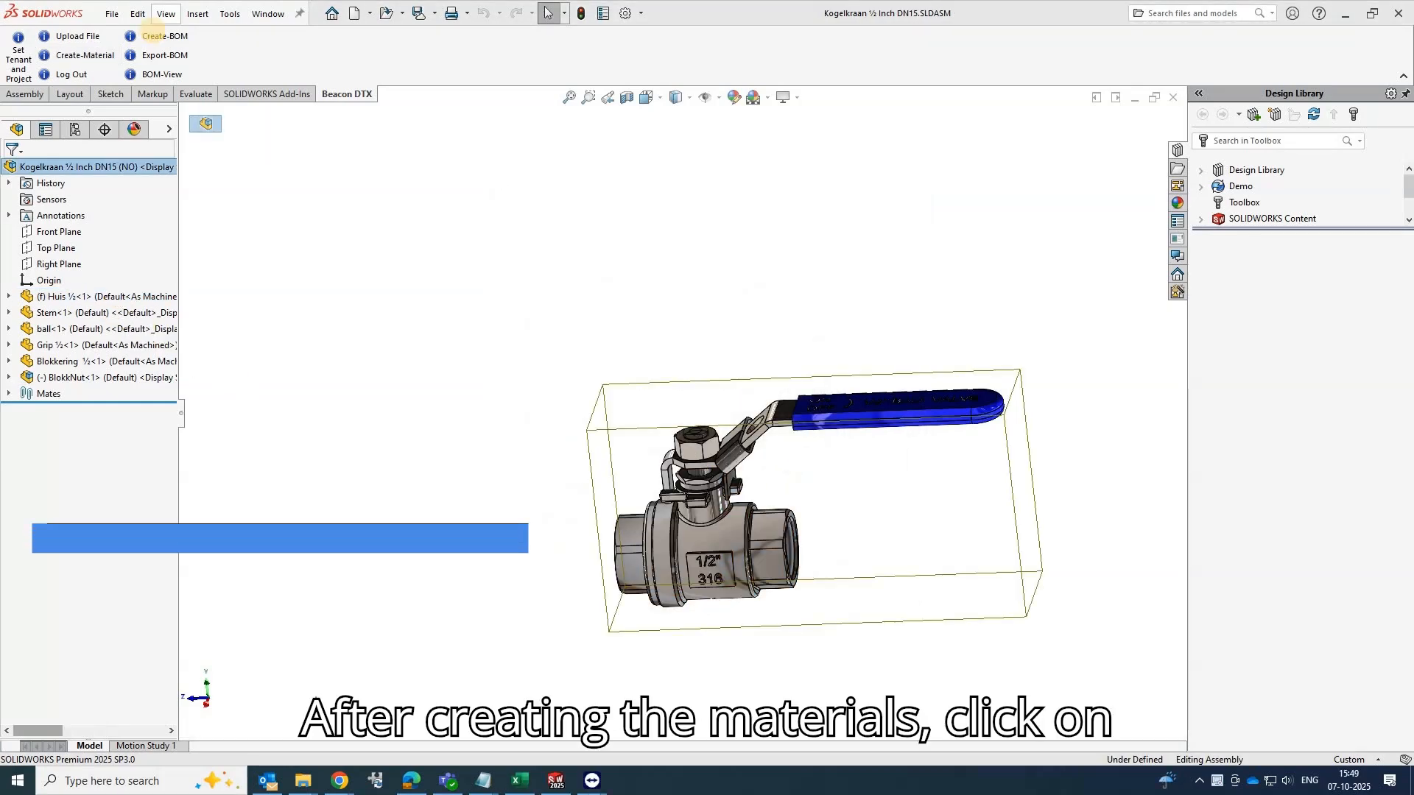
Open BOM creation for the valve assembly and expand Kogelkraan ½ Inch DN15 in the BOM editor
click(155, 35)
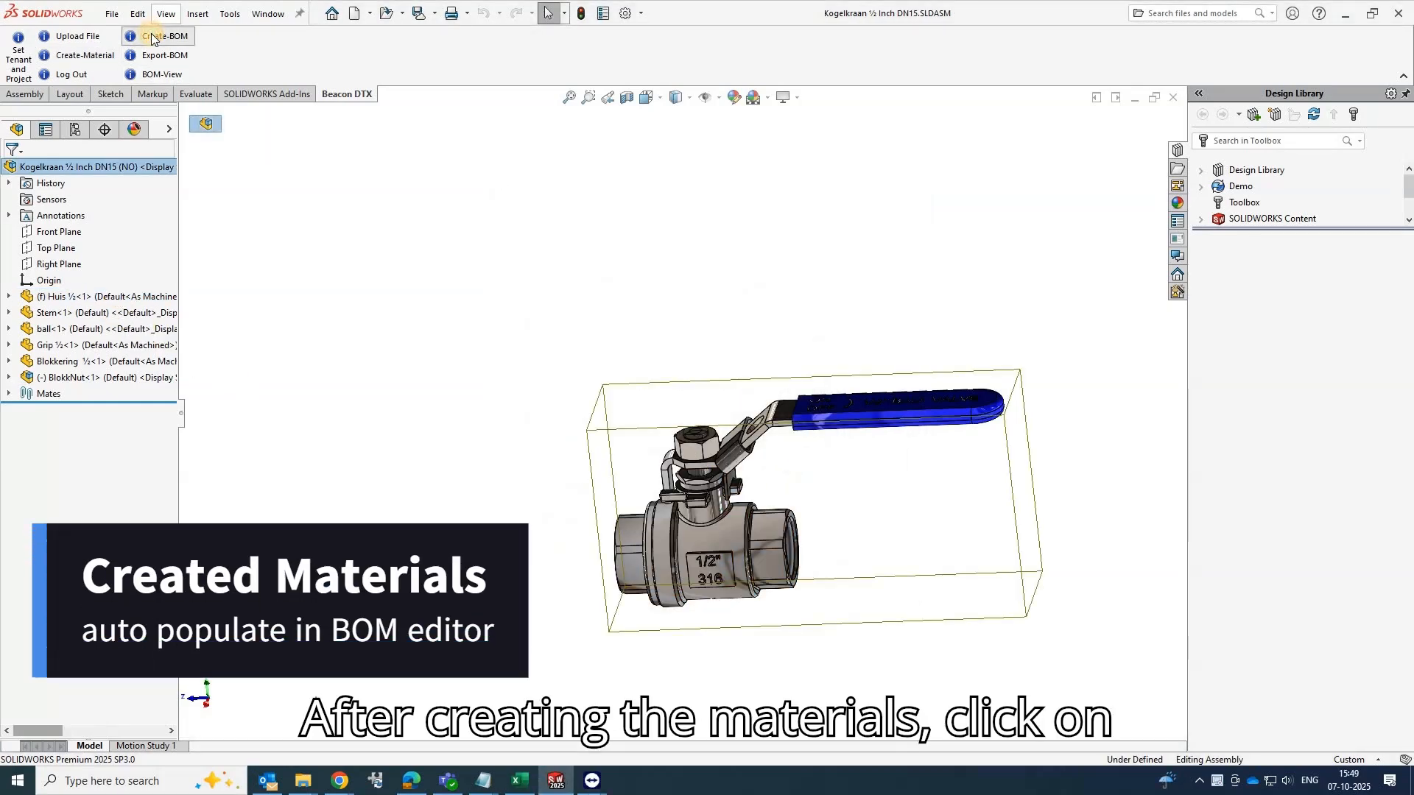
click(334, 316)
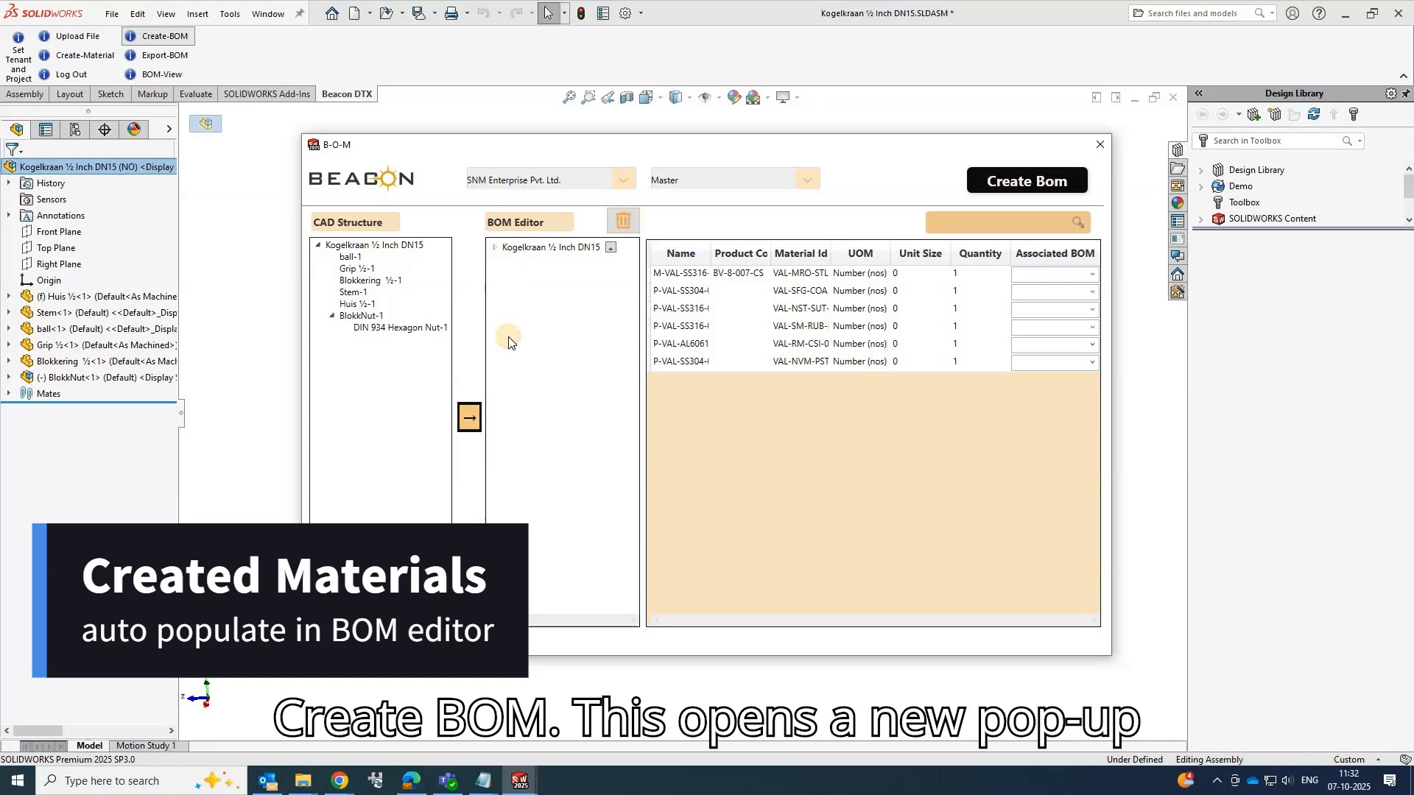
click(508, 337)
click(529, 247)
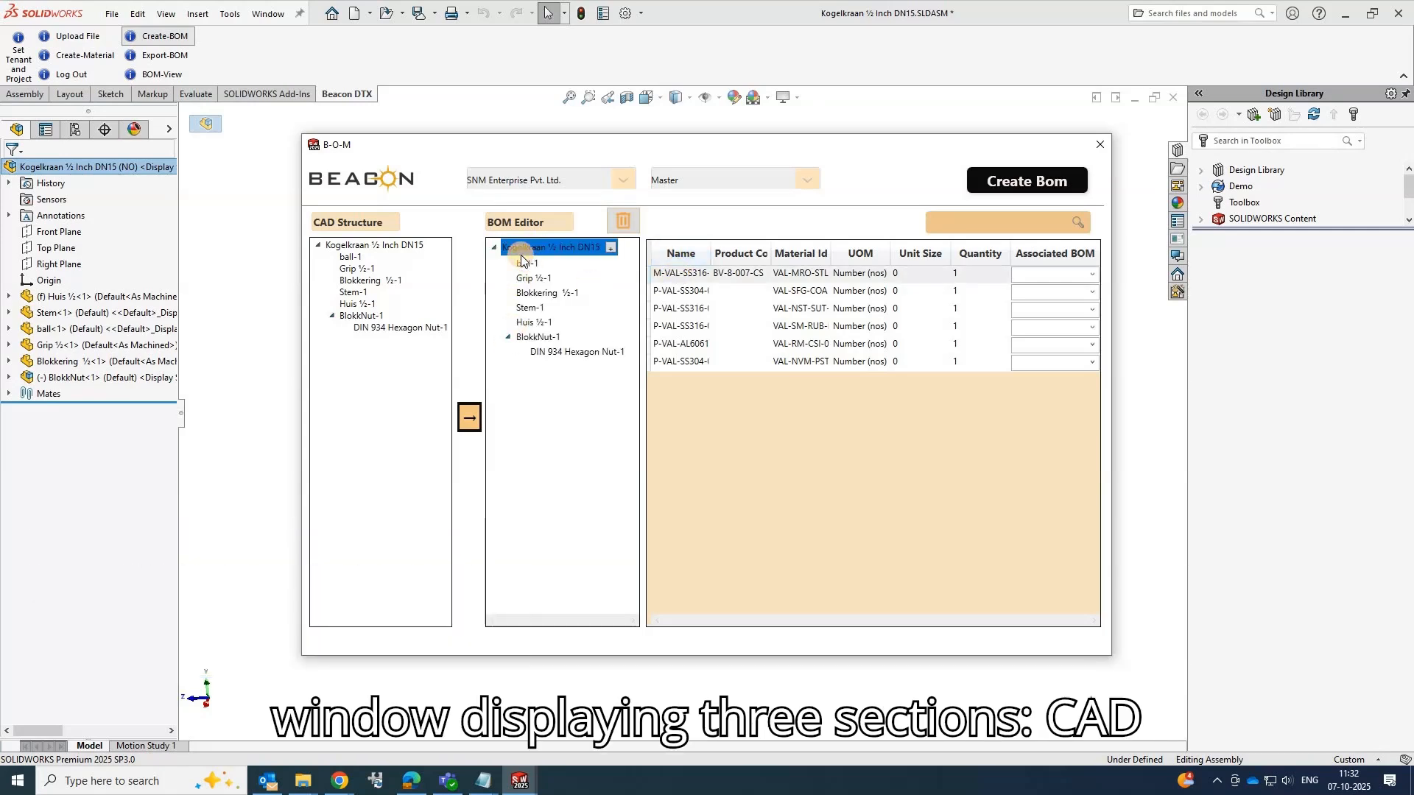
Check which materials are linked to the individual parts of the assembly in the BOM editor
click(524, 263)
click(532, 283)
click(533, 289)
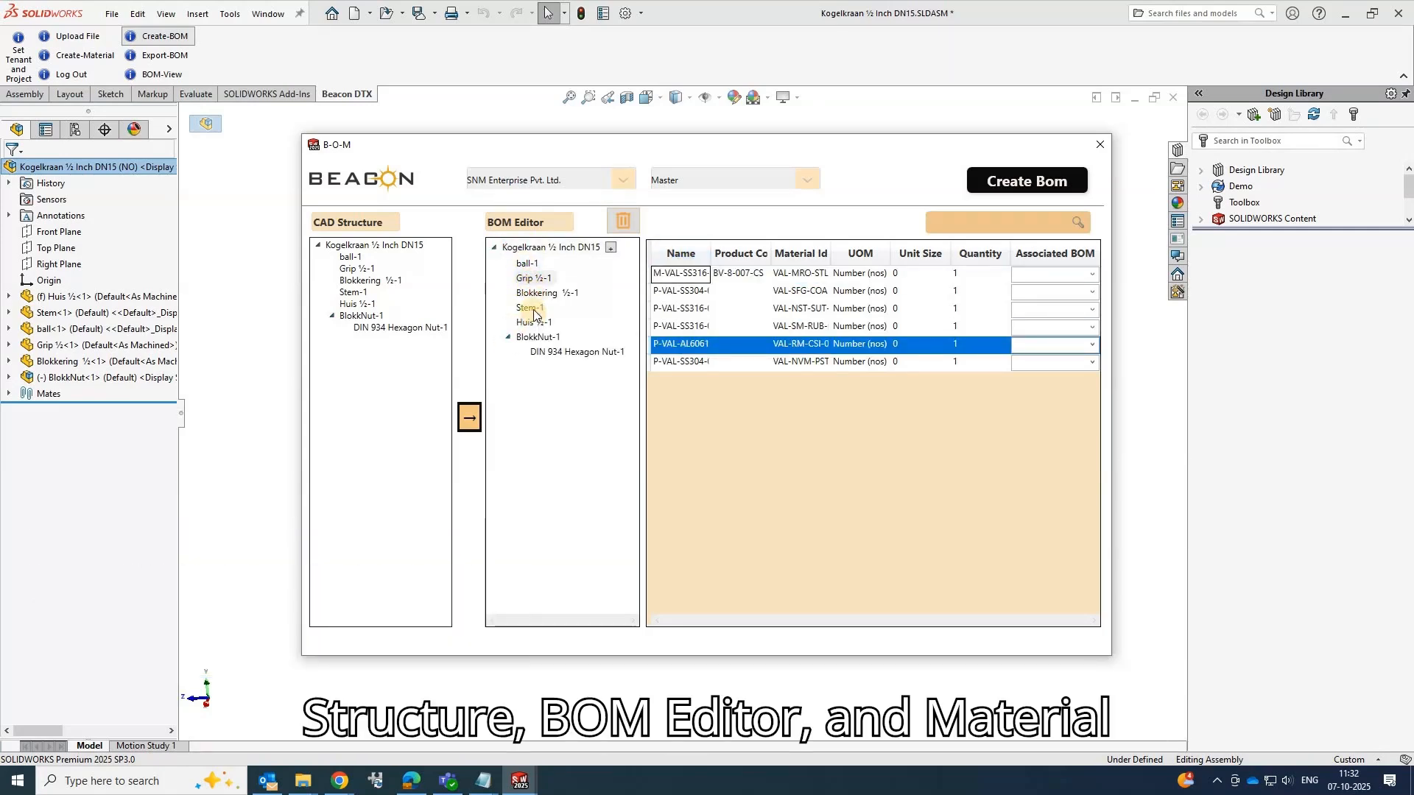
click(531, 322)
Search the existing materials for SS304-016 and assign M-VAL-SS304-016 to BlokkNut-1
click(532, 335)
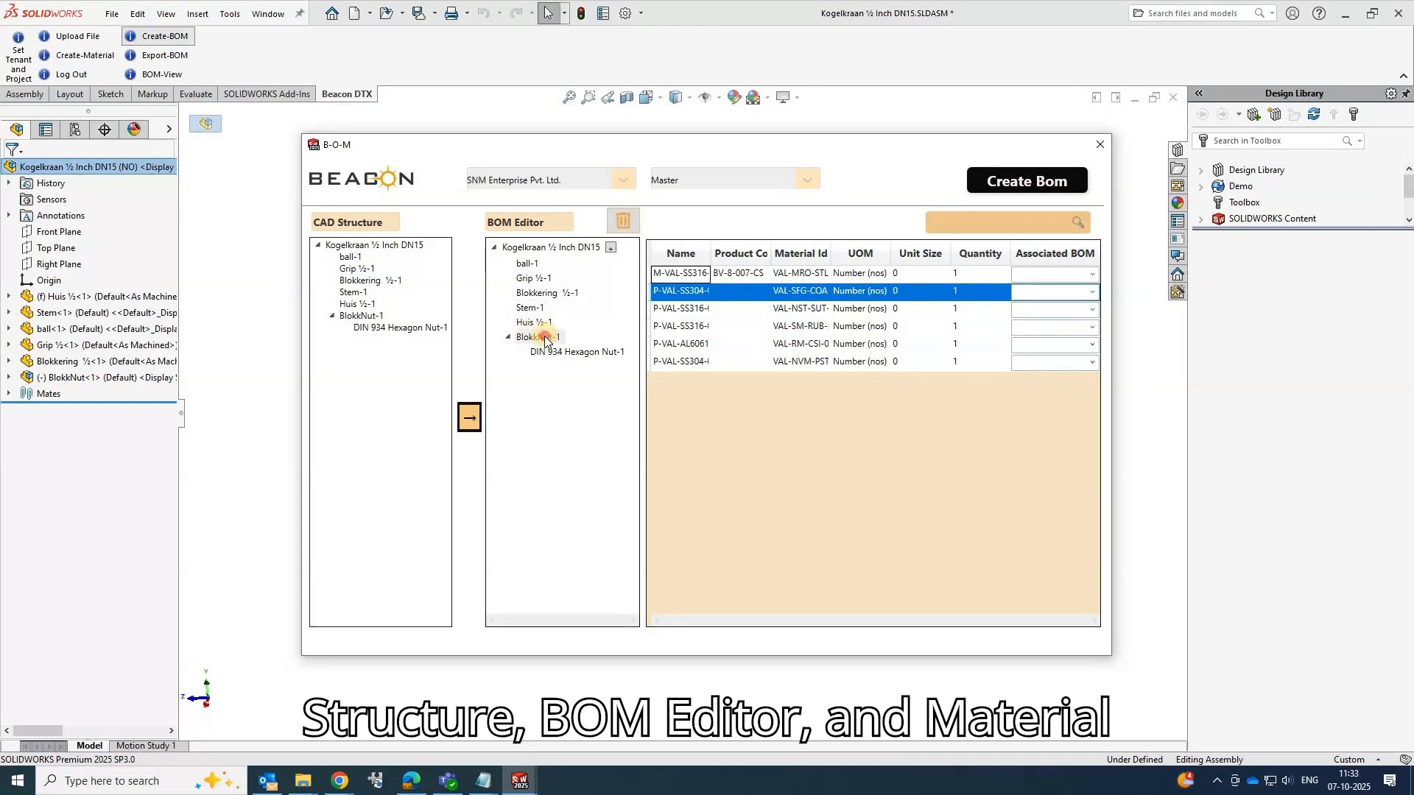
click(955, 227)
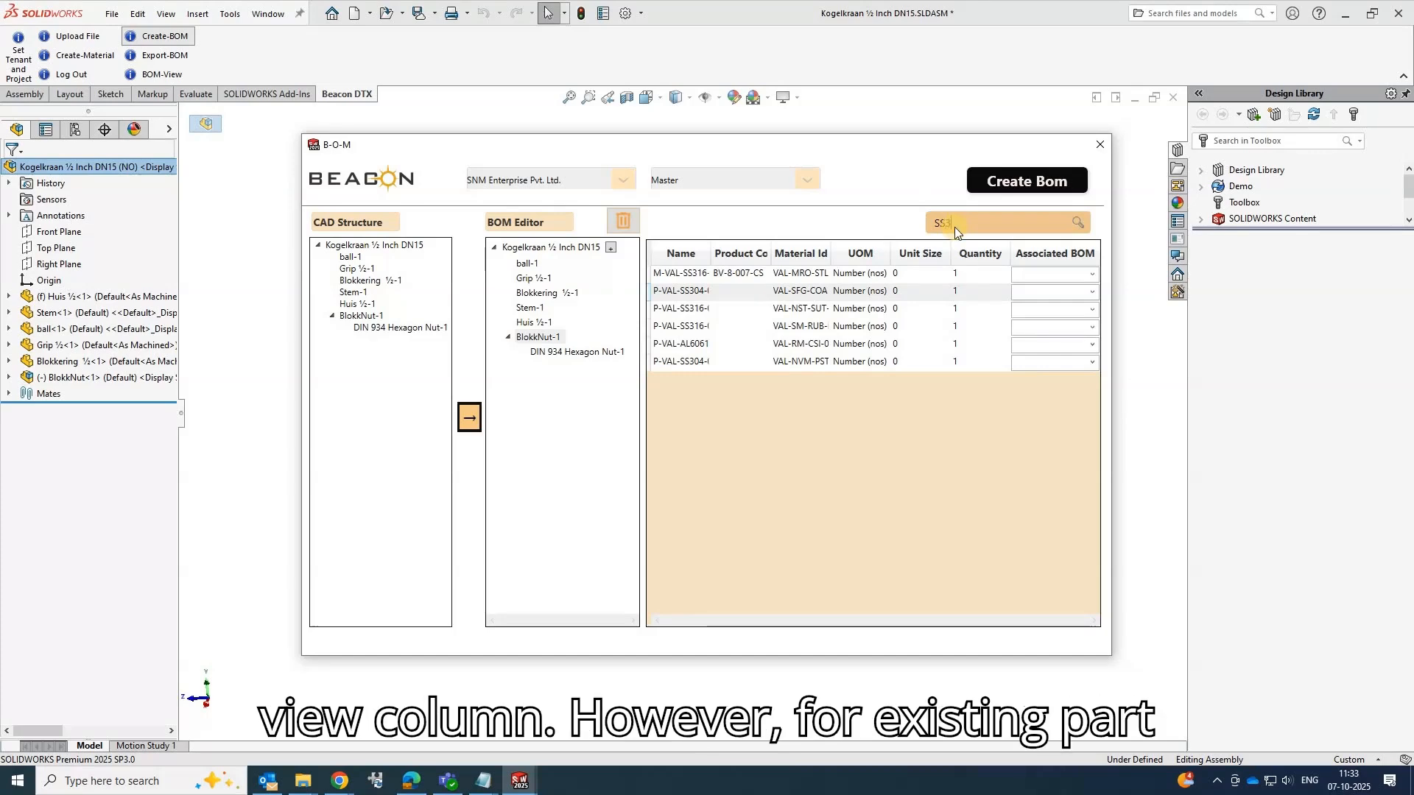
text(04-016)
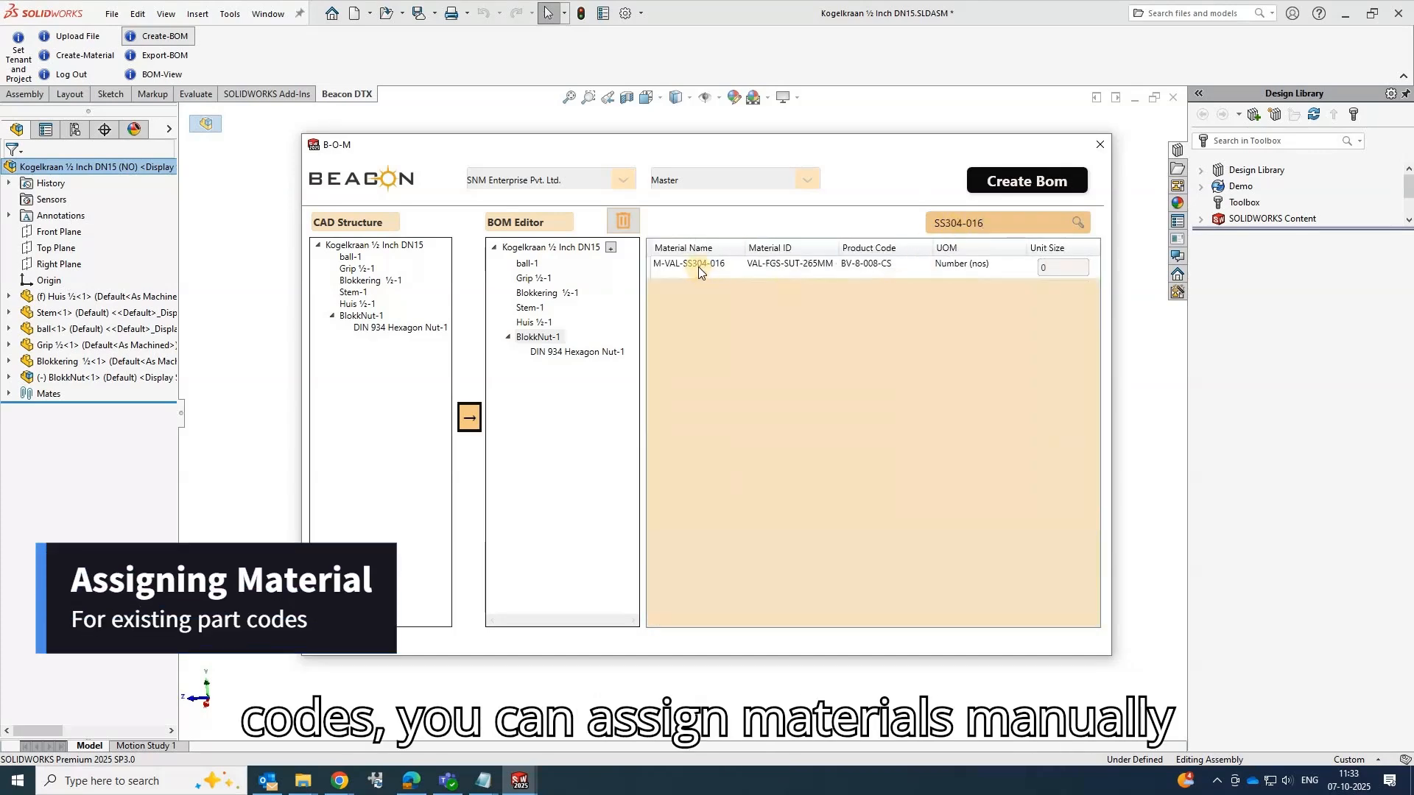
double_click(698, 267)
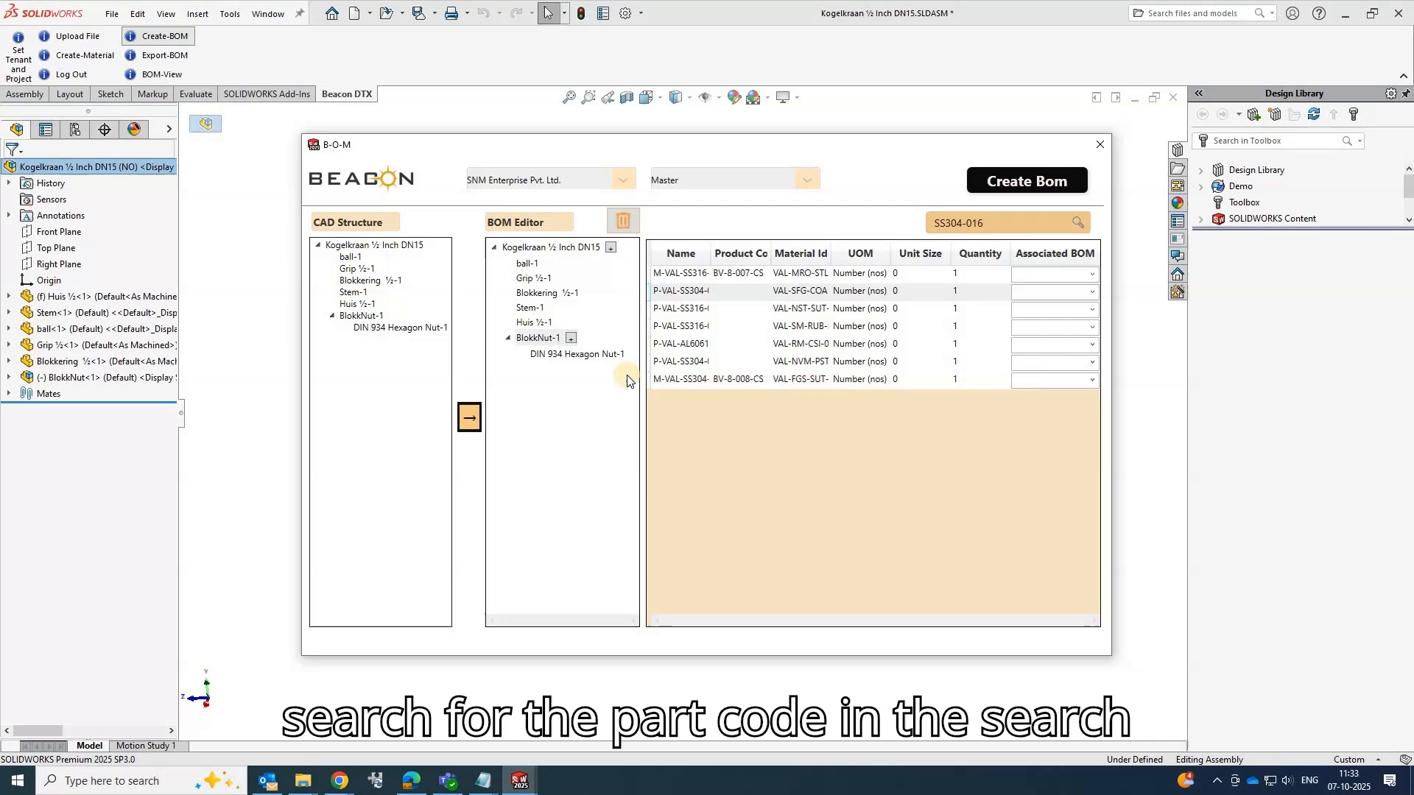
Search the existing materials for SS316-017 and assign M-VAL-SS316-017 to DIN 934 Hexagon Nut-1
click(552, 354)
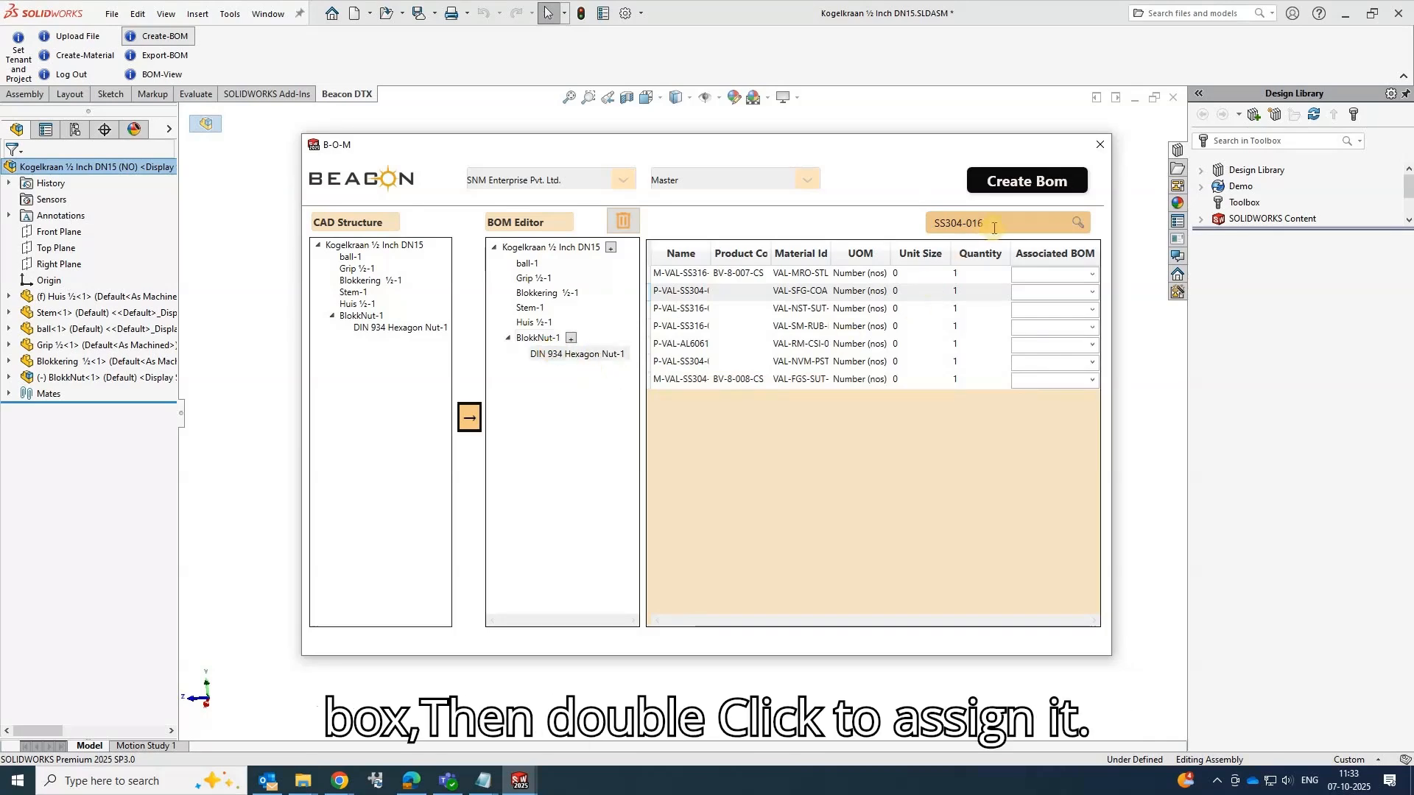
click(992, 222)
key(BackSpace)
key(BackSpace)
key(BackSpace)
key(BackSpace)
key(BackSpace)
key(BackSpace)
text(16-017)
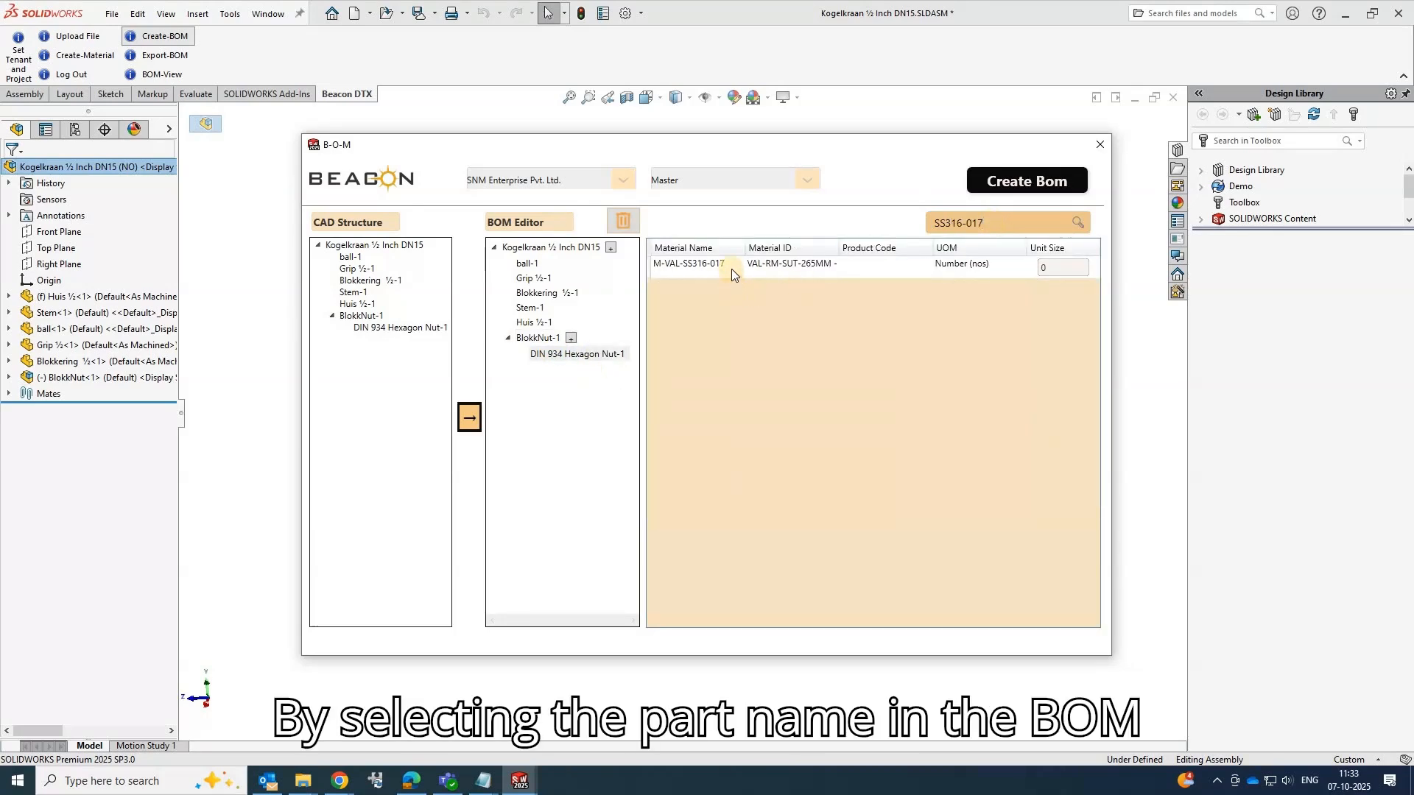
double_click(731, 269)
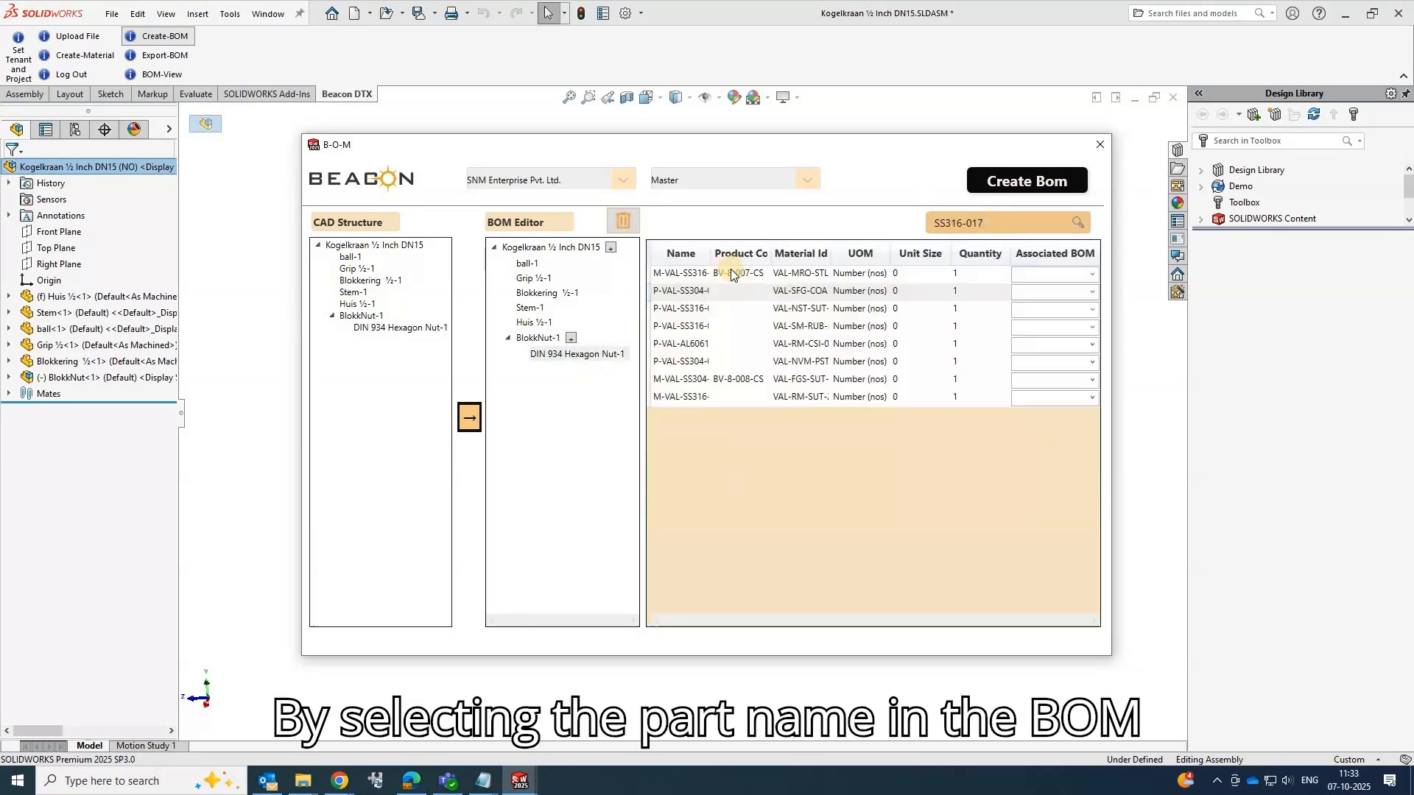
Go through every component from ball-1 to DIN 934 Hexagon Nut-1 in the BOM editor to verify its linked material
click(510, 265)
click(532, 278)
click(536, 293)
click(529, 307)
click(532, 323)
click(534, 340)
click(536, 355)
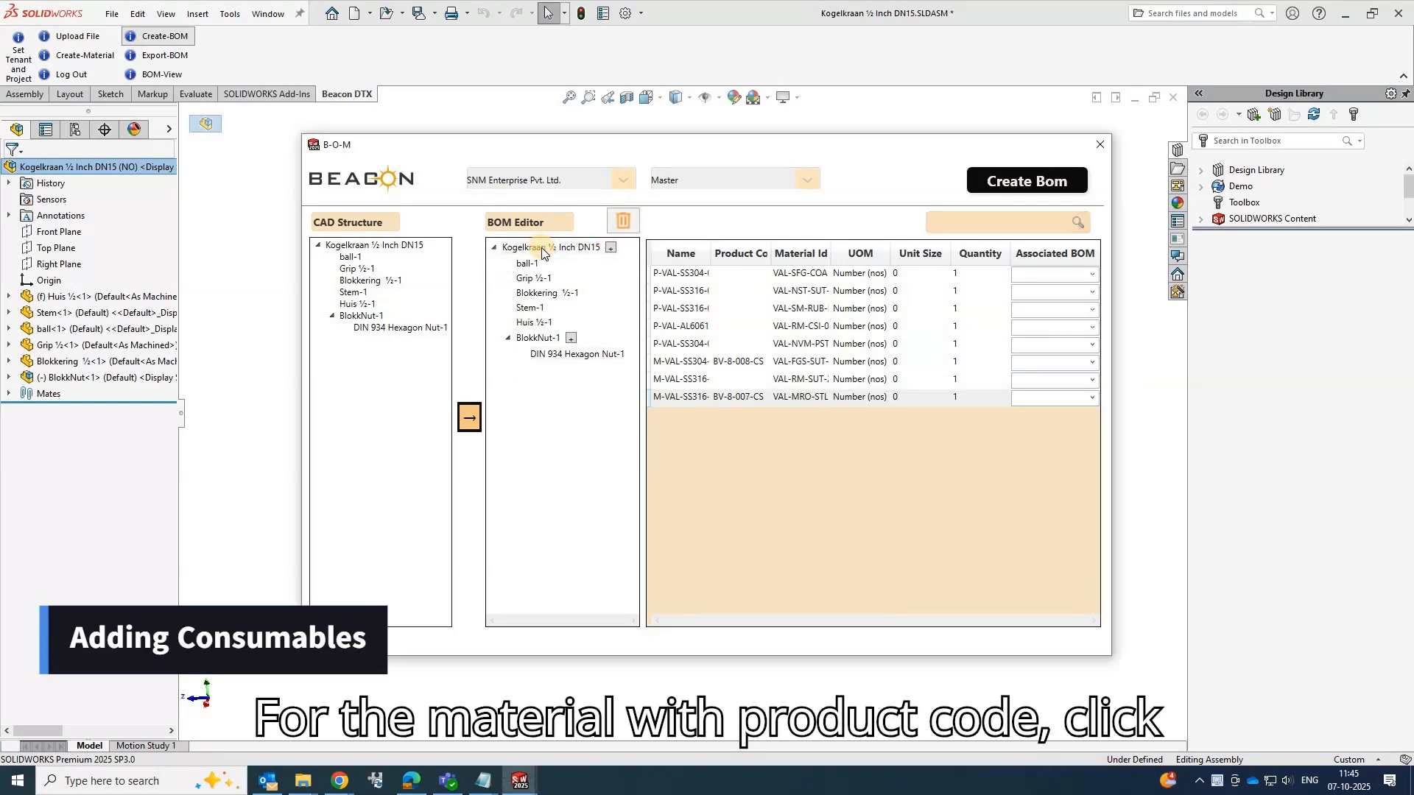
Add a consumable named Body Gasket under Kogelkraan ½ Inch DN15 and assign it material M-VAL-SS308-018
click(610, 247)
click(609, 249)
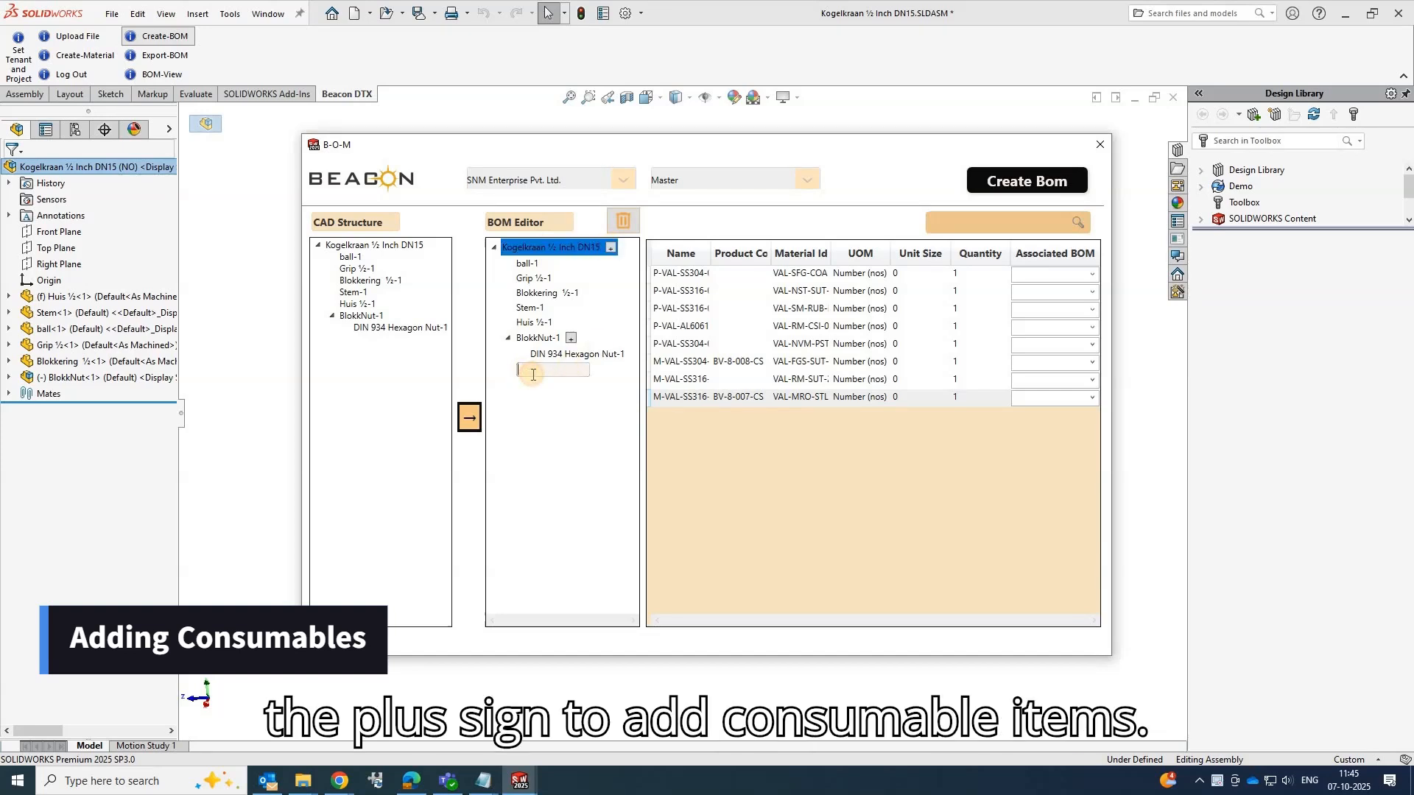
text(Body Gasket)
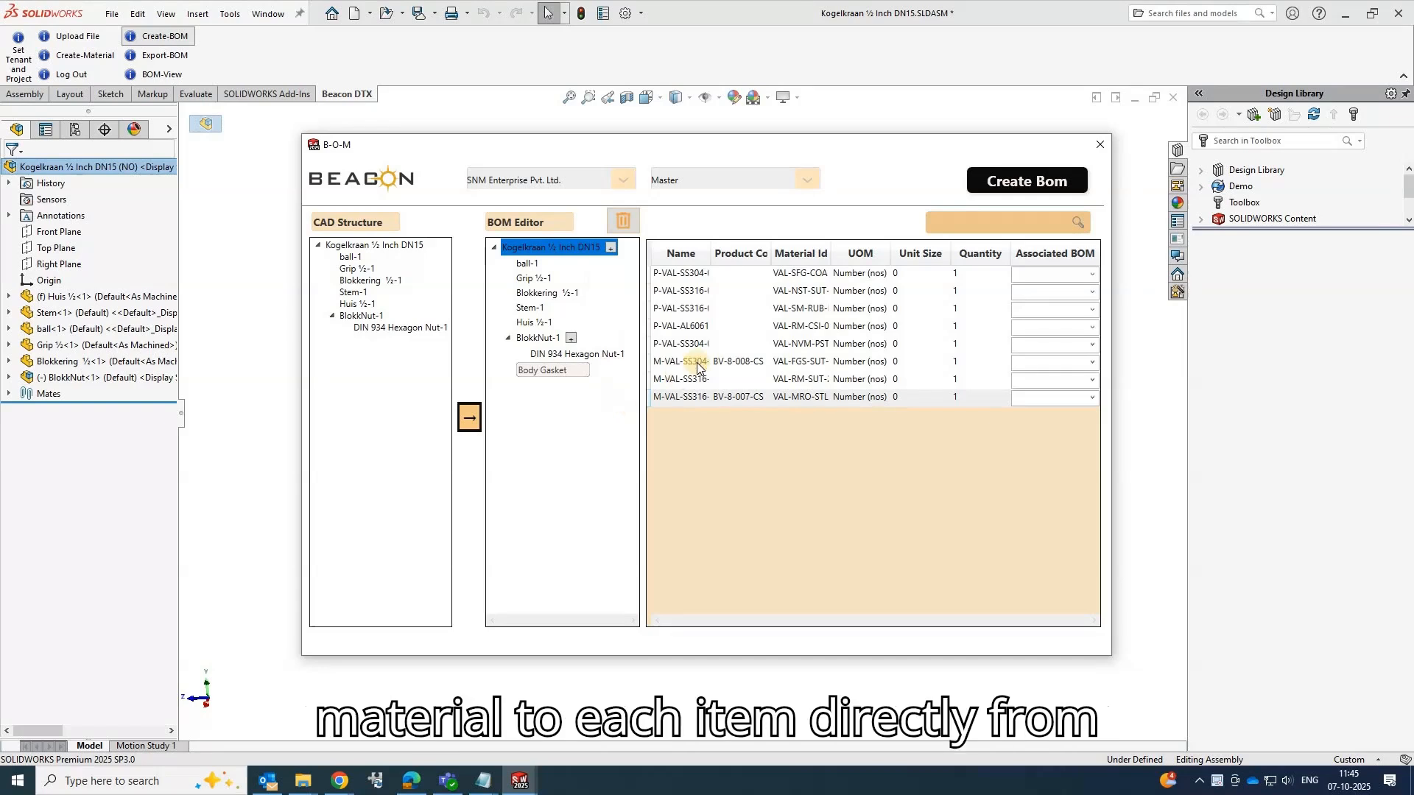
click(936, 222)
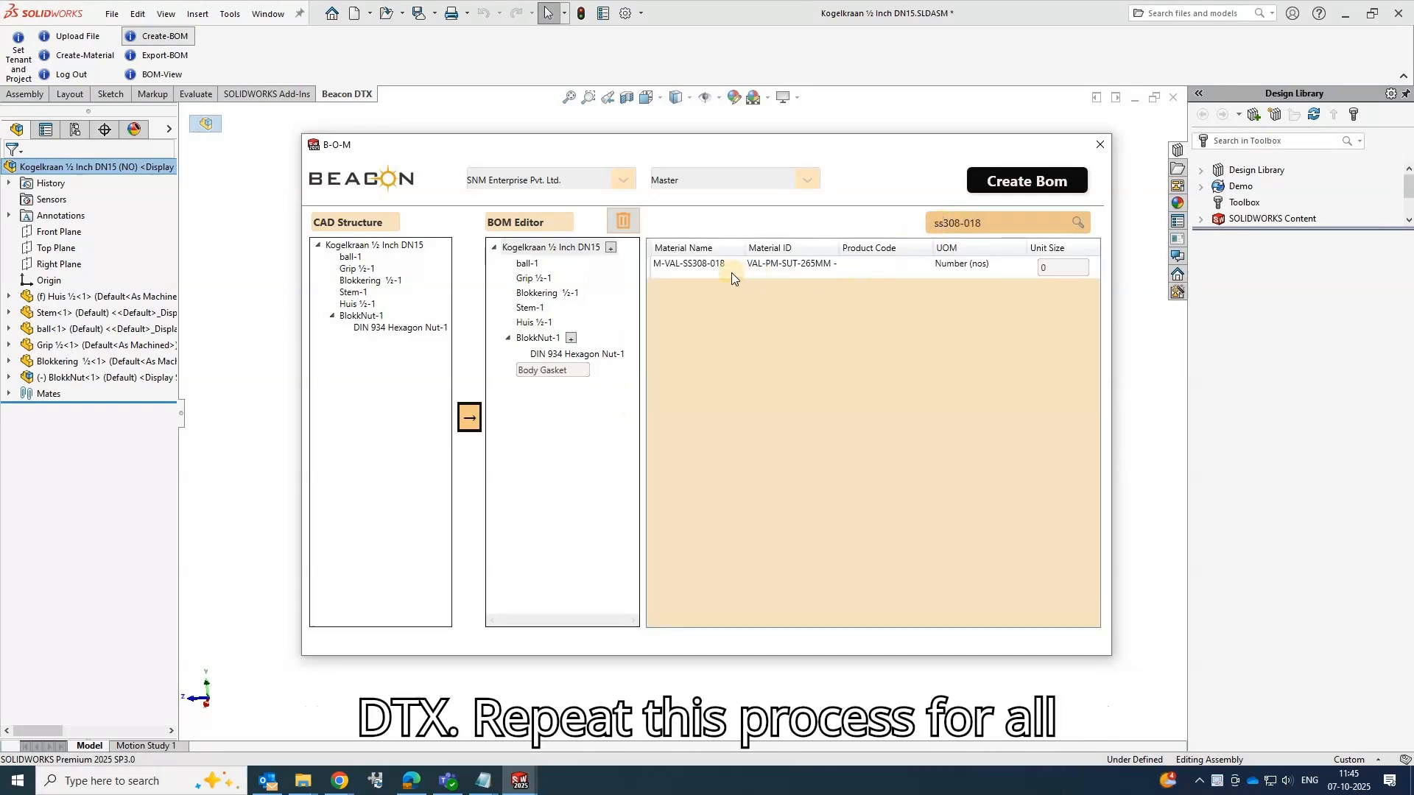
double_click(701, 267)
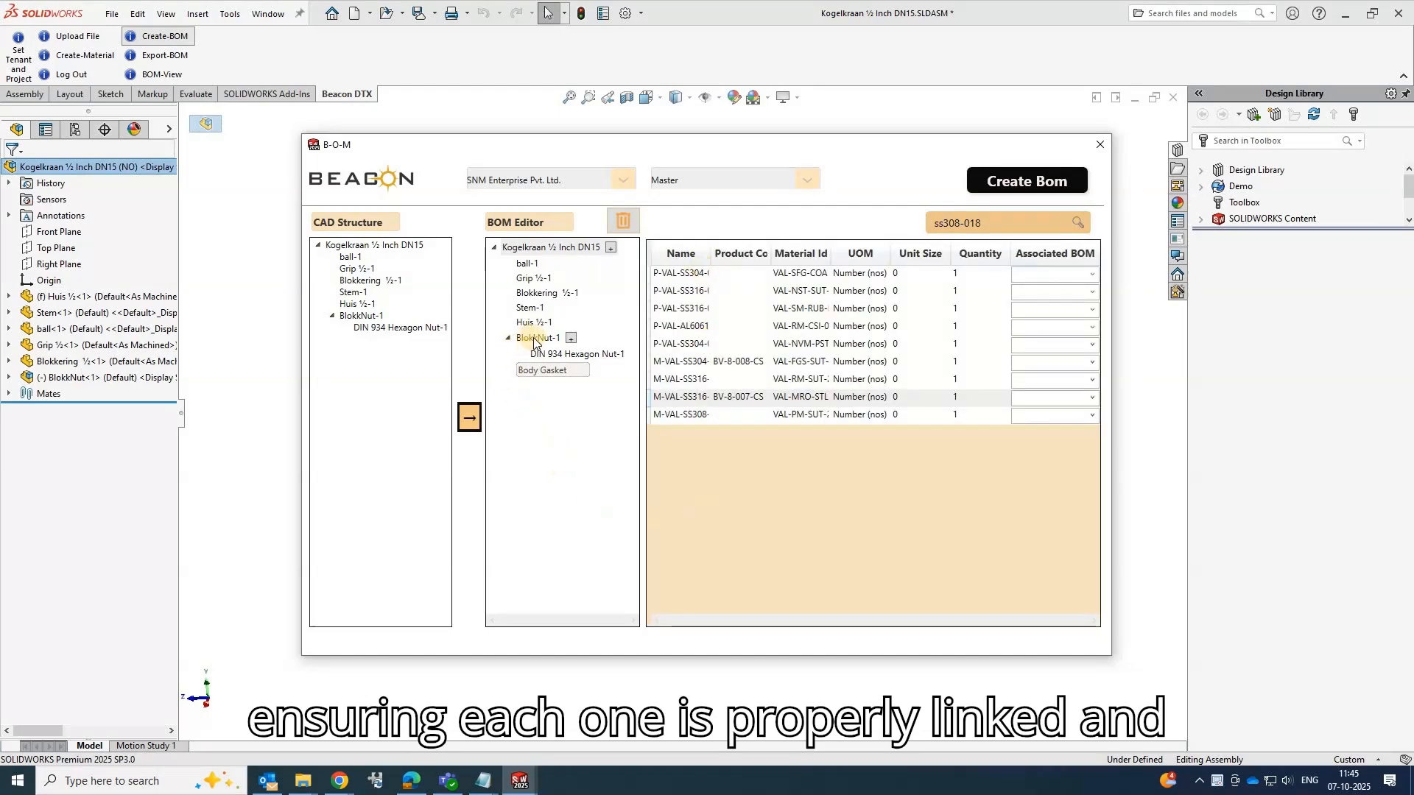
Add a consumable named Stem Washer under BlokkNut-1 and assign it the material found by searching for ss304-019
click(571, 339)
click(566, 369)
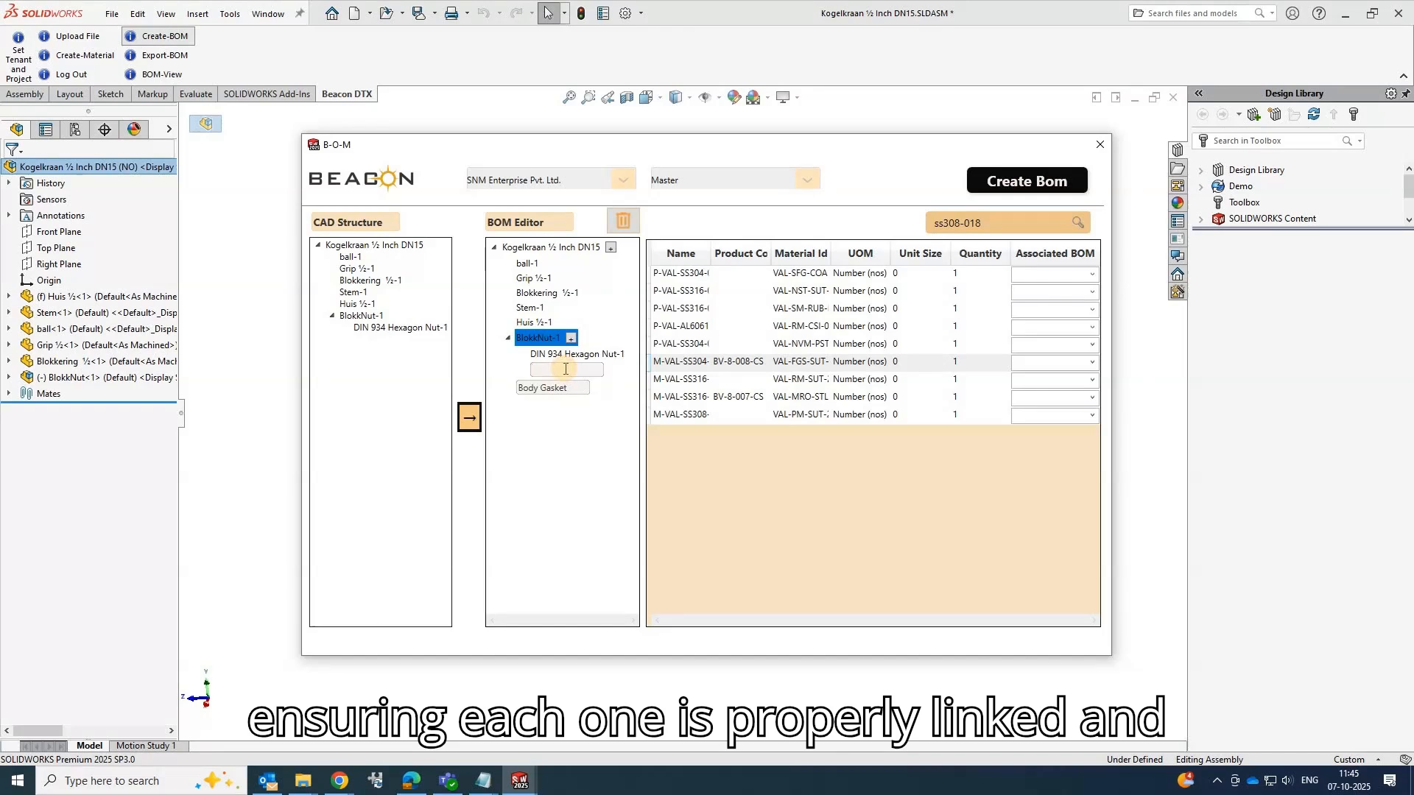
text(Stem Washer)
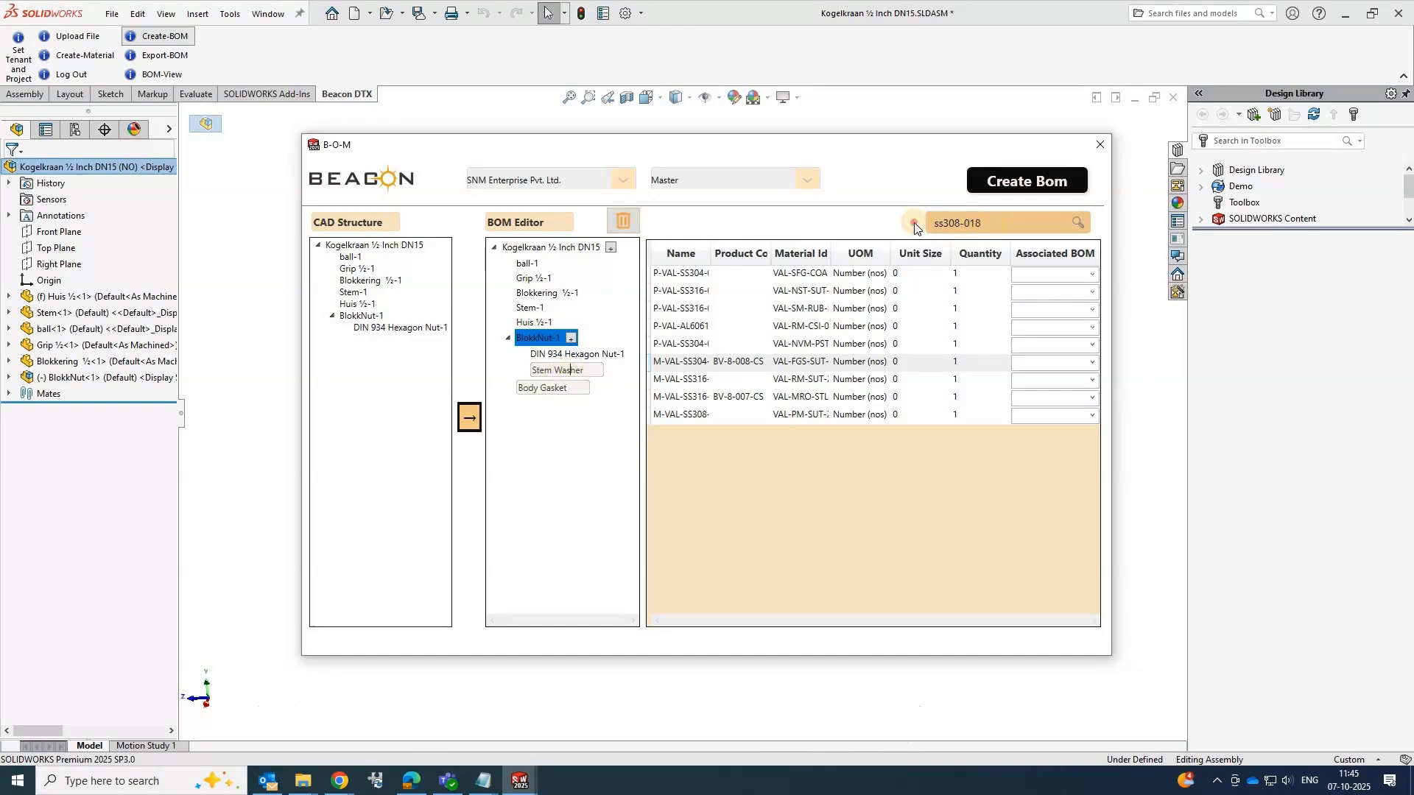
click(914, 225)
text(ss)
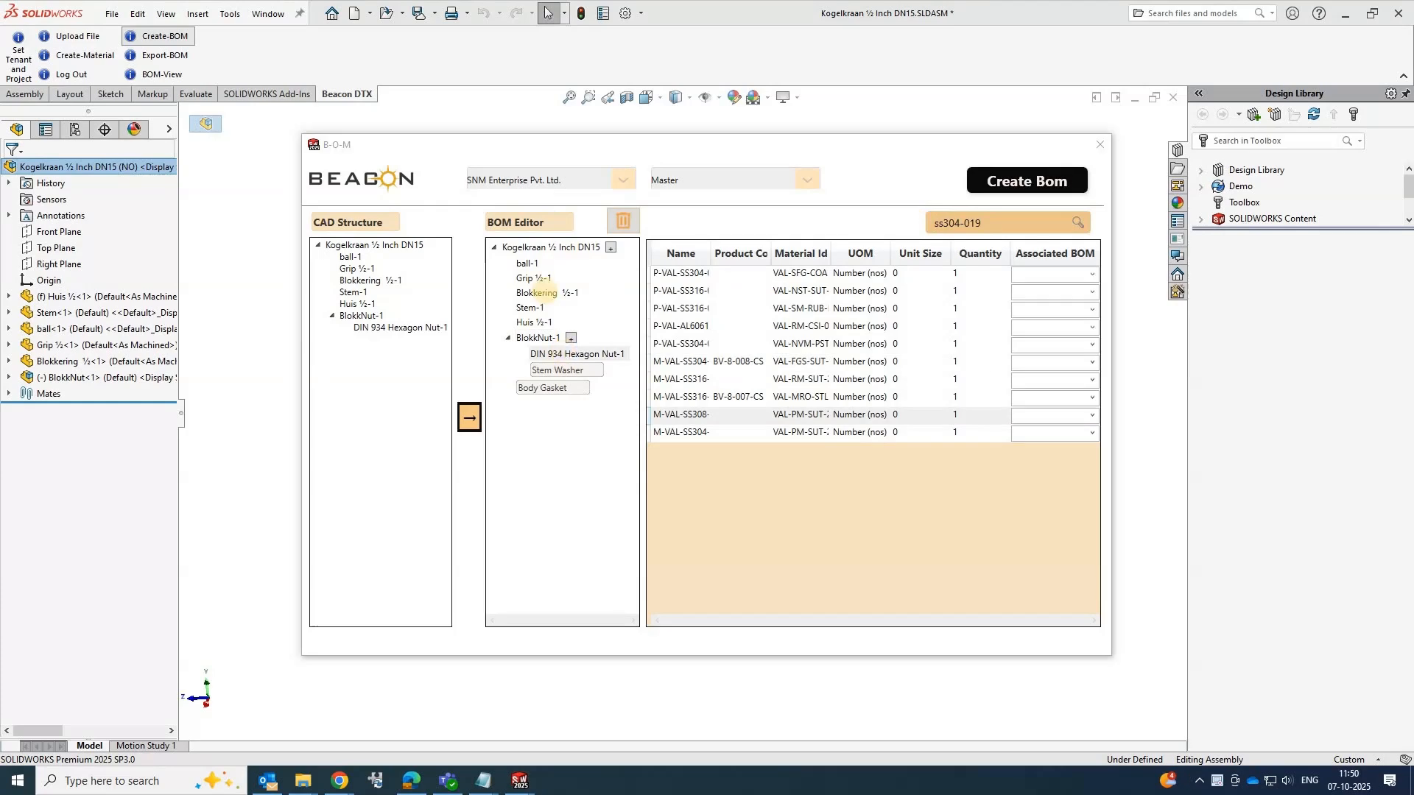
Name the associated BOM of the material with product code BV-8-007-CS BAL-VAL_BOM
click(1034, 399)
text(BAL)
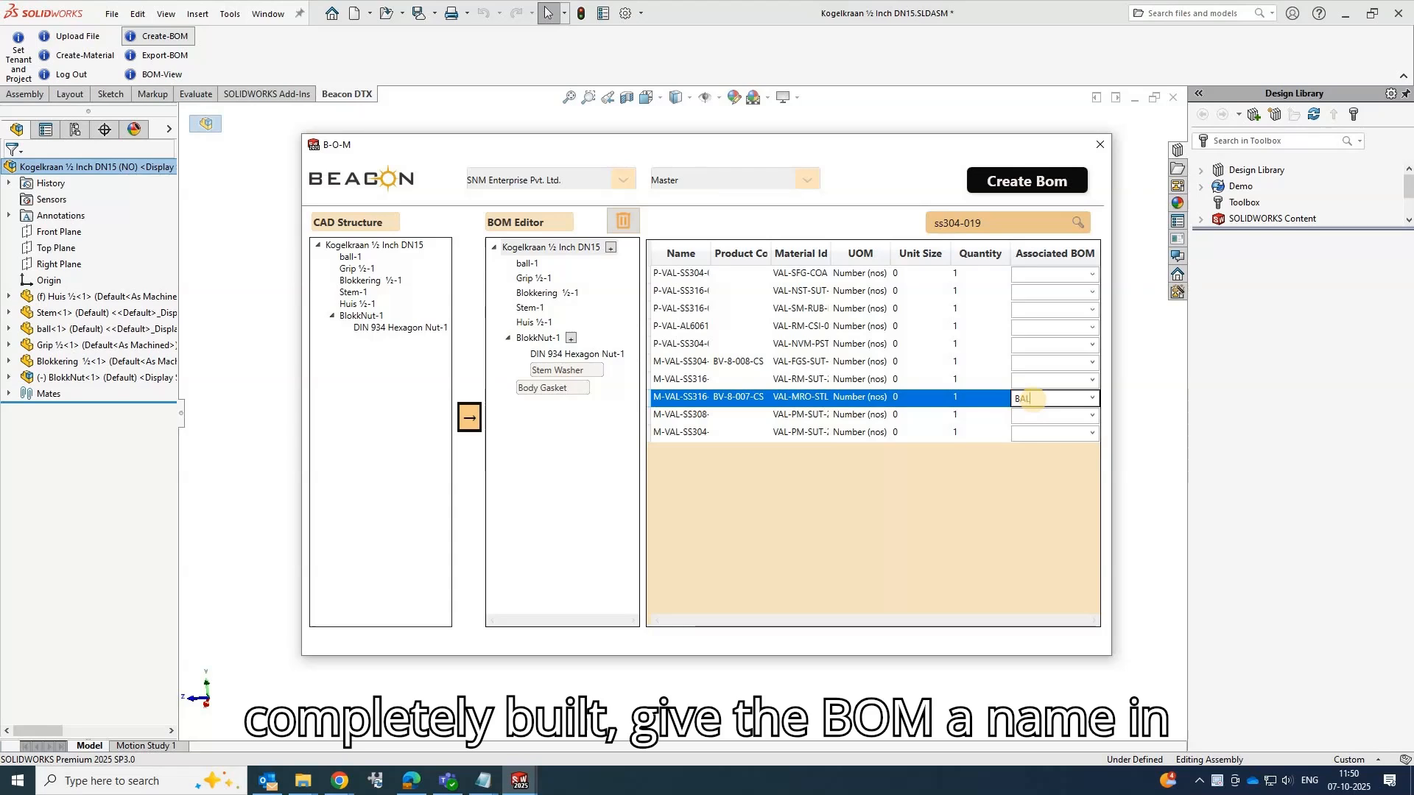
text(-VAL_BOM)
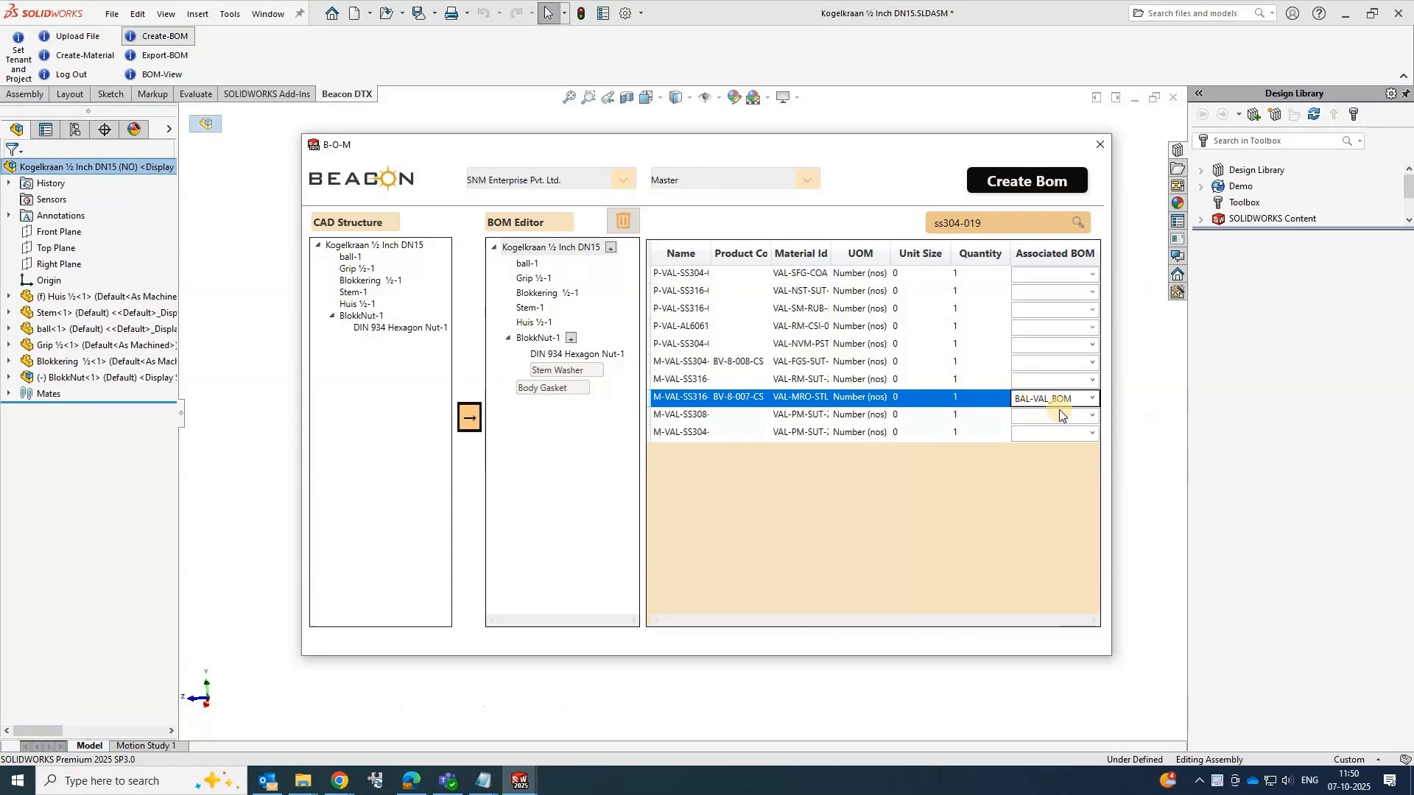
Name the associated BOM of product code BV-8-008-CS PAR_VAL_BOM and create the BOM
click(1042, 362)
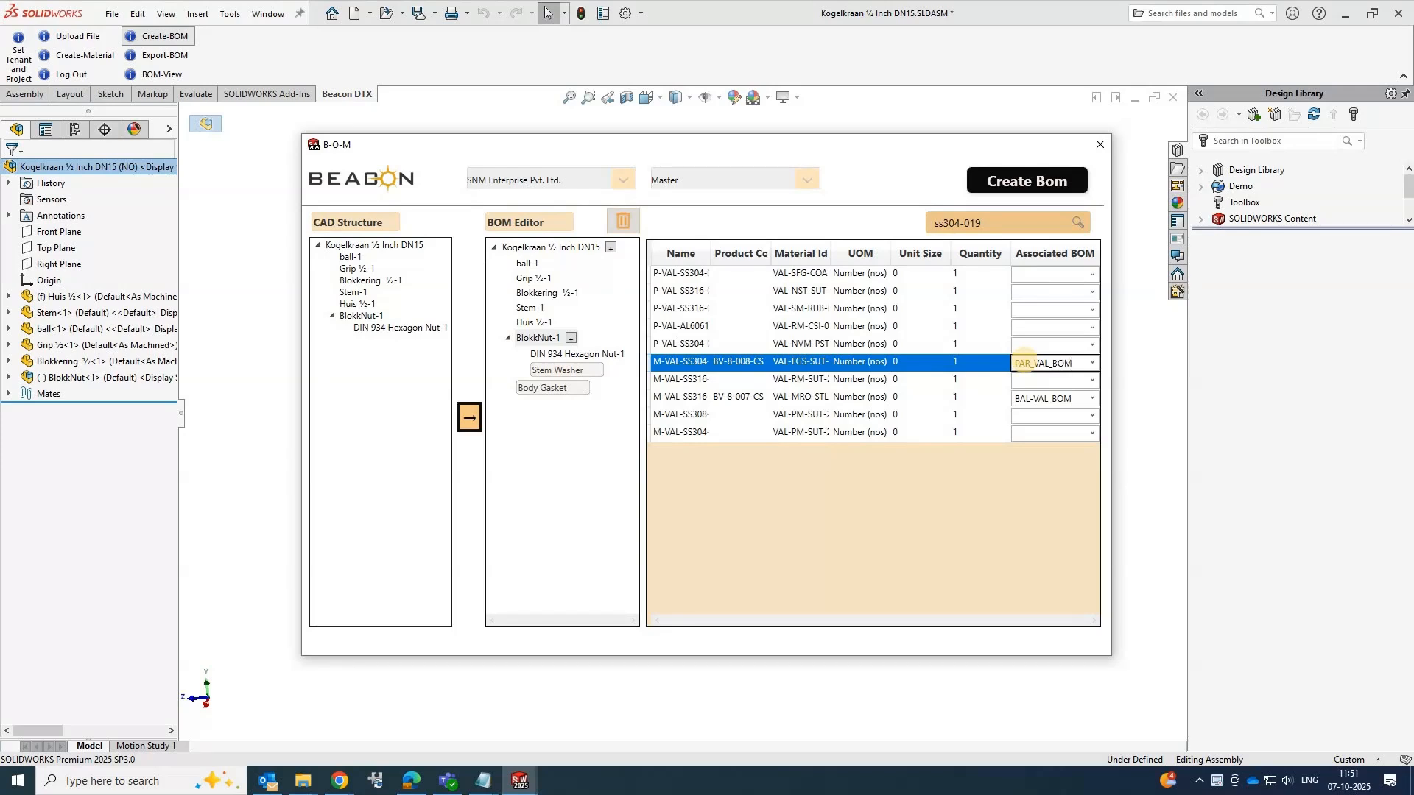
click(1021, 184)
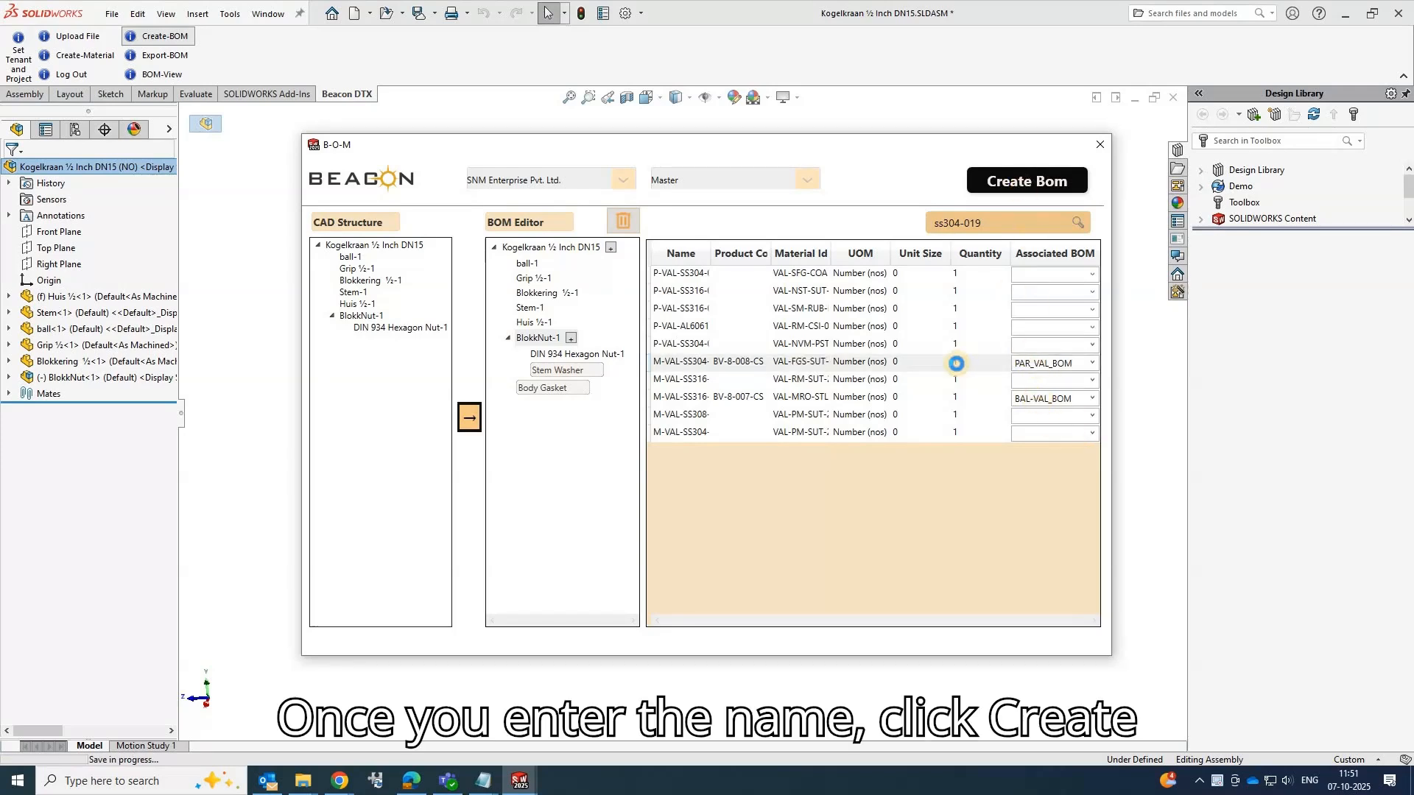
click(784, 435)
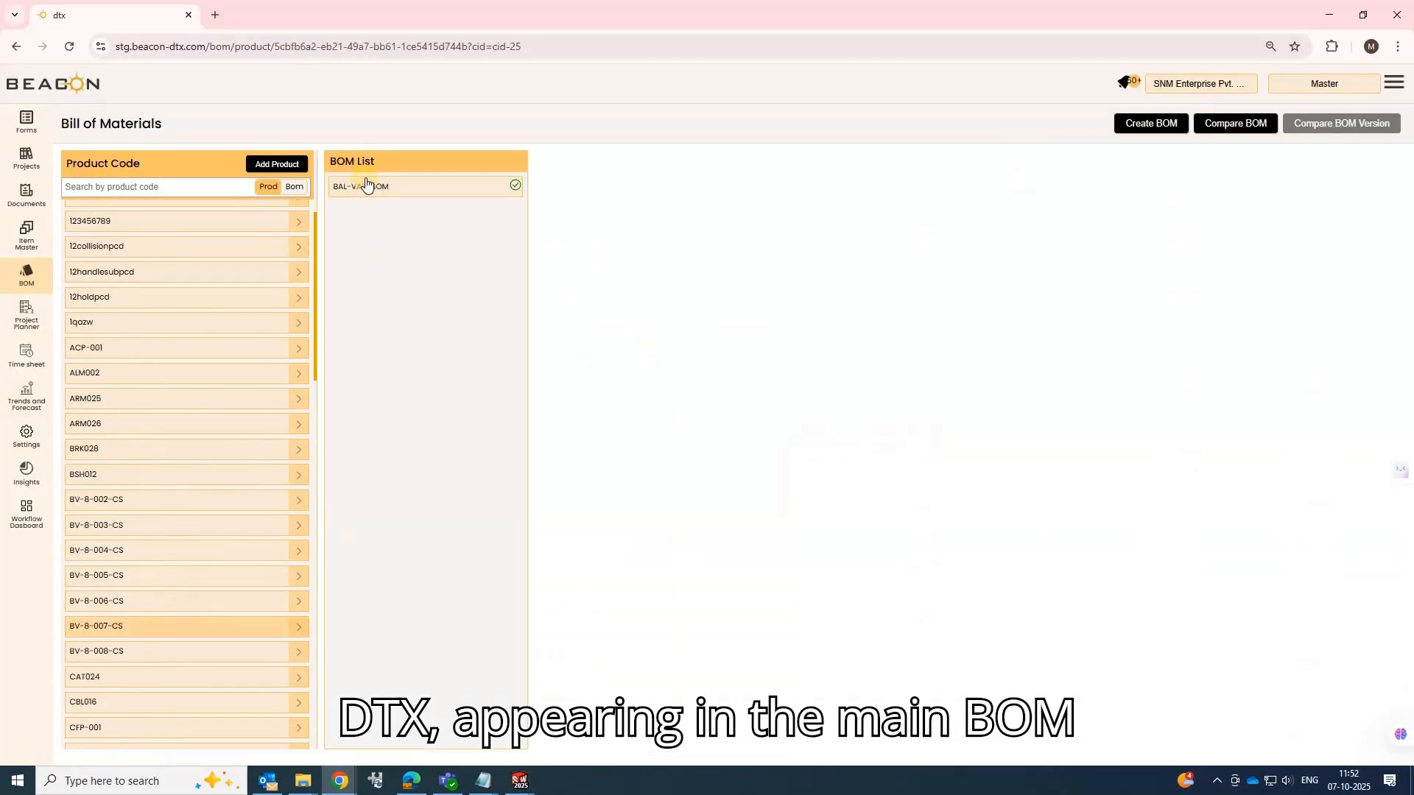
In the Beacon DTX web app, open BAL-VAL_BOM and view the associated BOM of its BV-8-008-CS subassembly
click(362, 190)
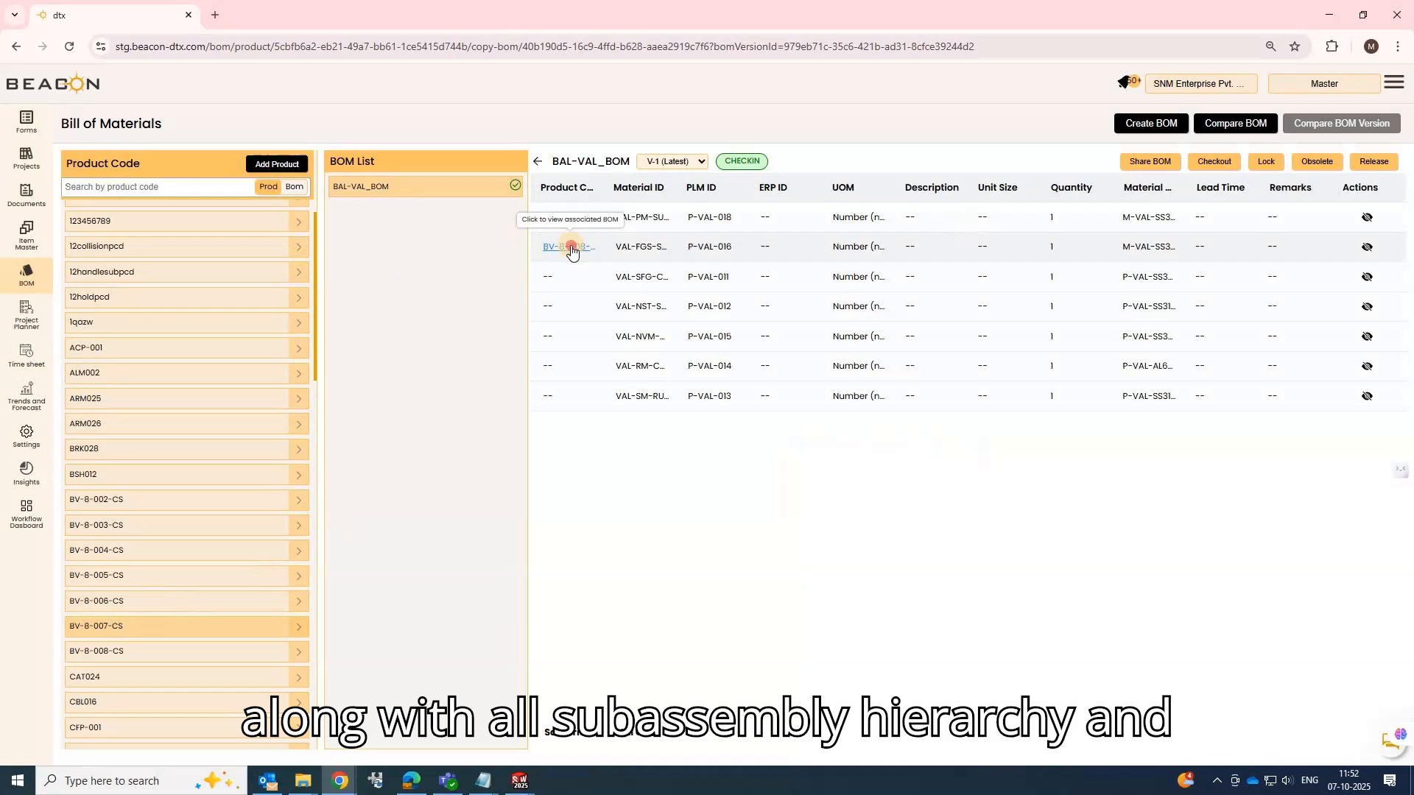
click(568, 246)
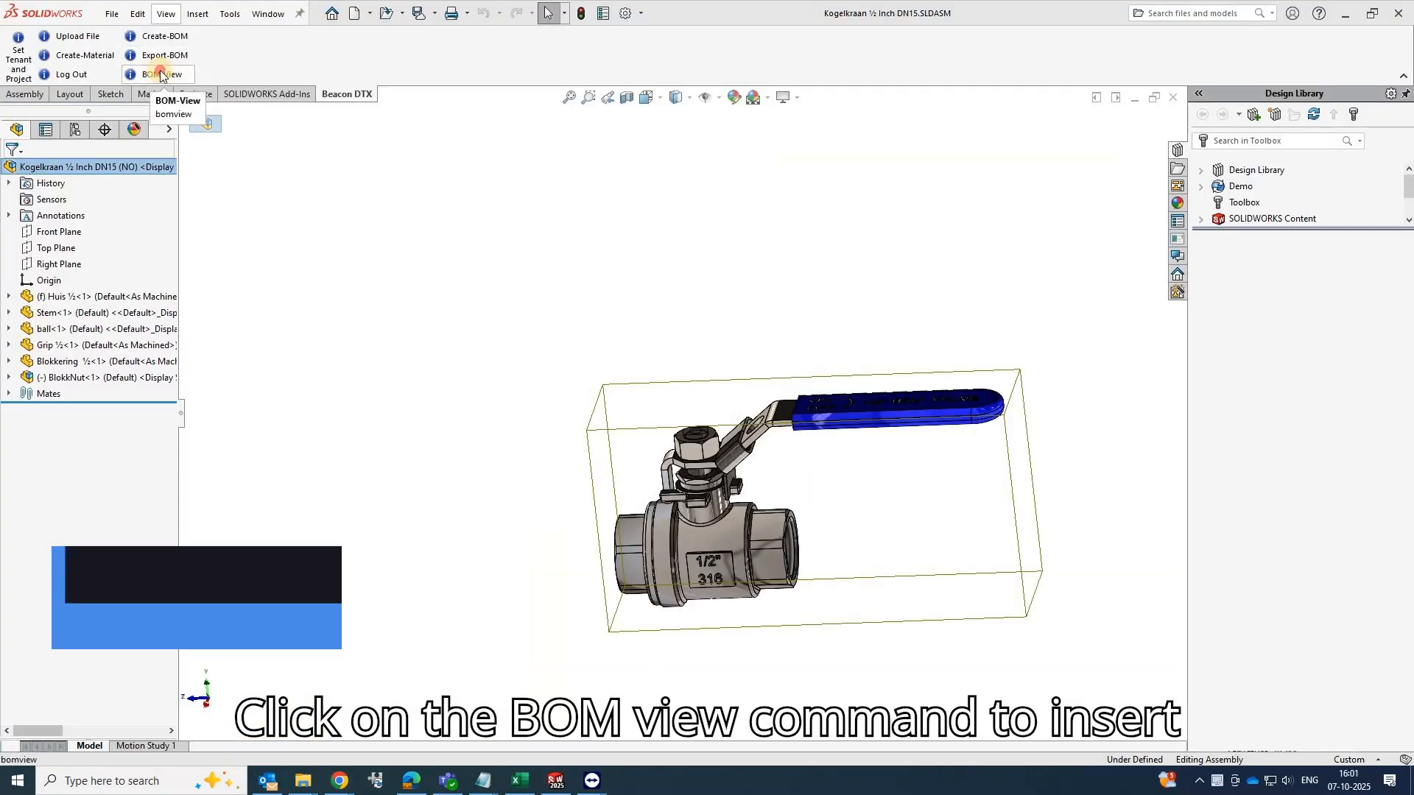
Back in SOLIDWORKS, insert the BOM table with all assembly levels into the model view and narrow its columns
click(649, 402)
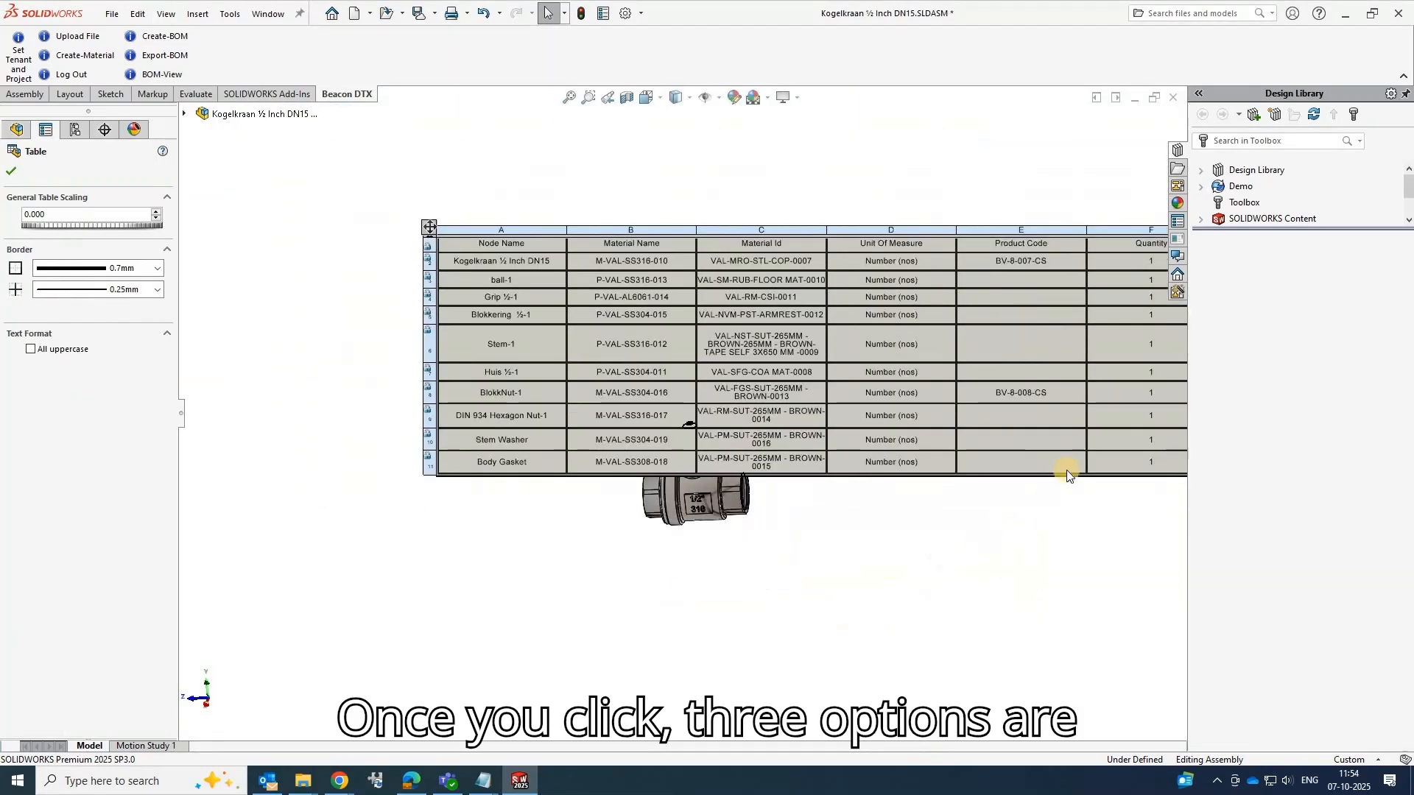
scroll(605, 435, up, 2)
scroll(457, 390, down, 3)
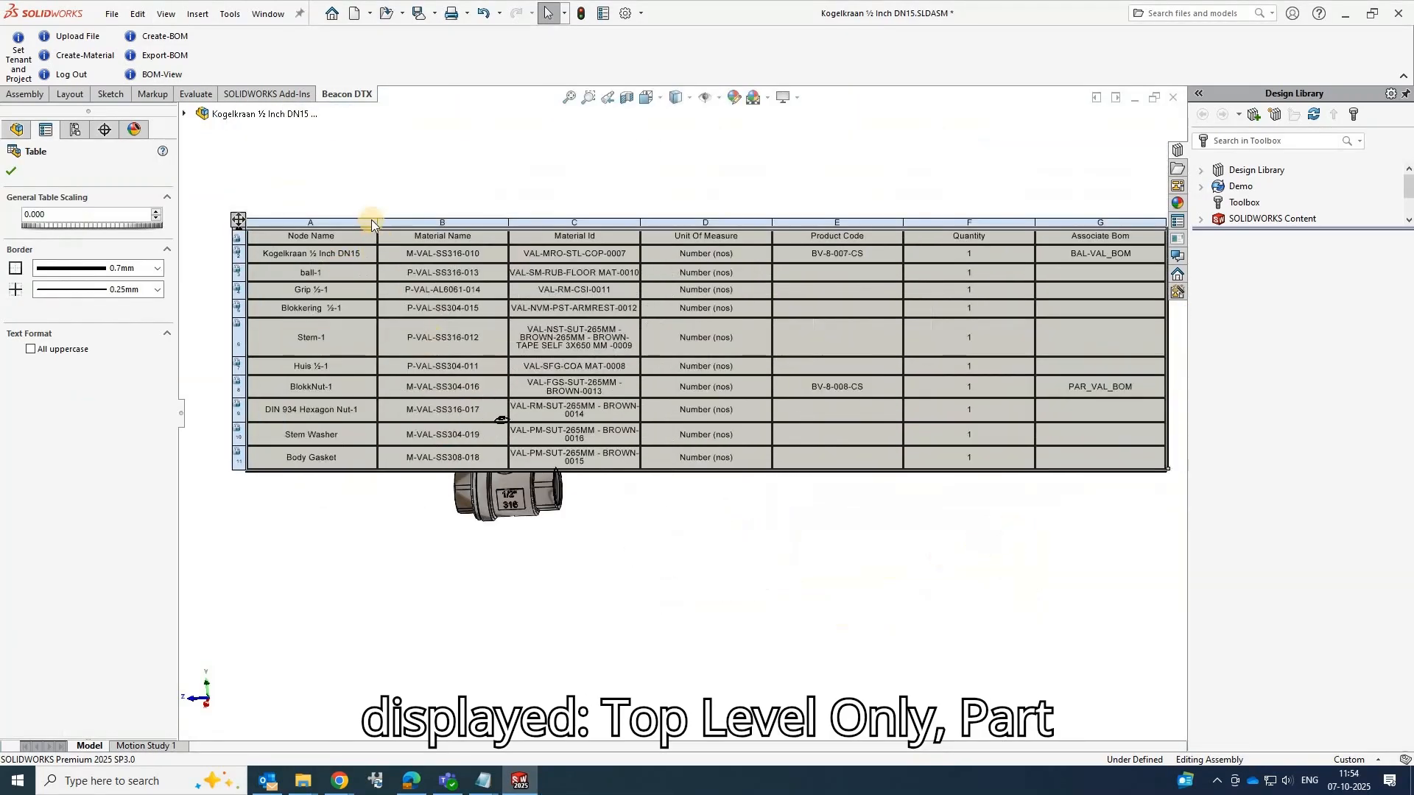
drag(377, 222, 362, 224)
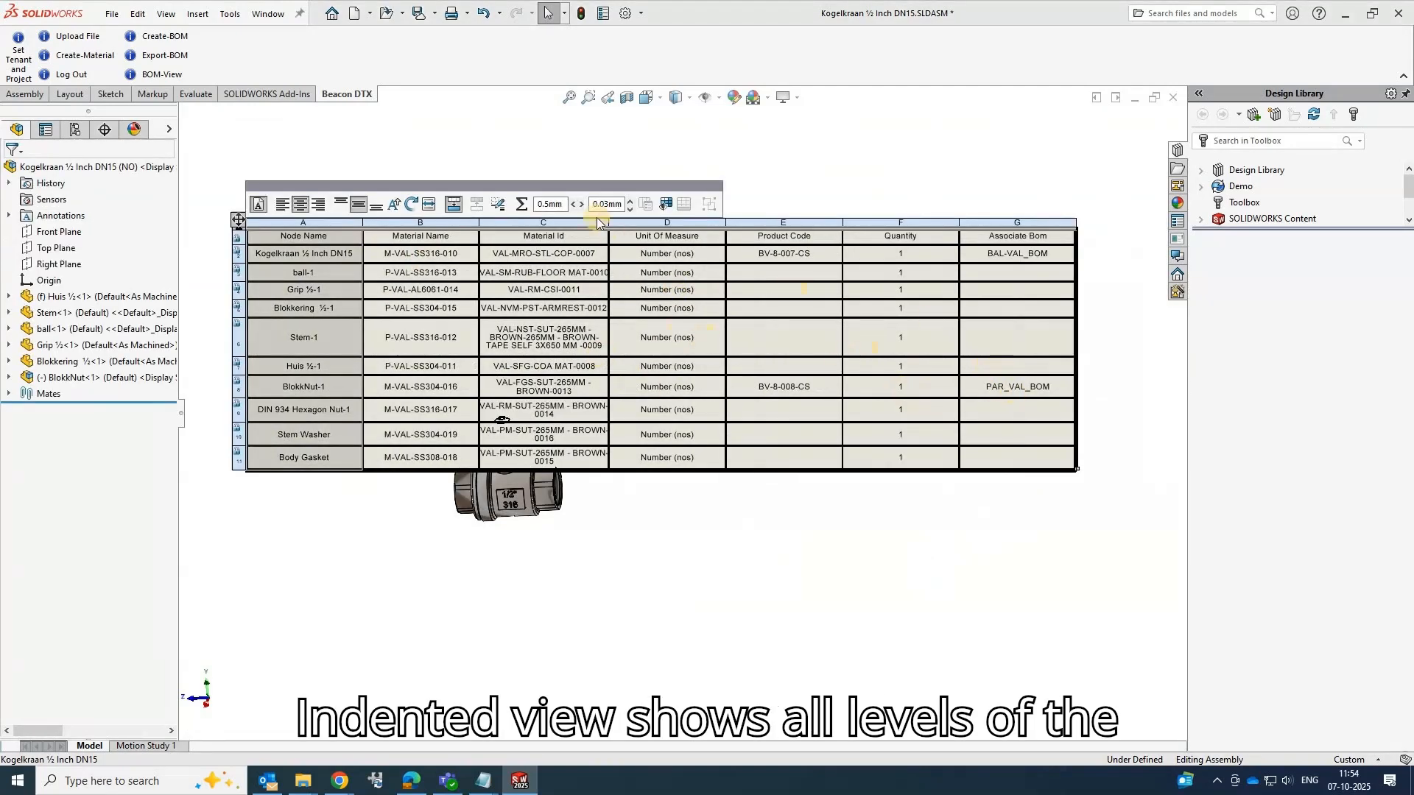
click(752, 190)
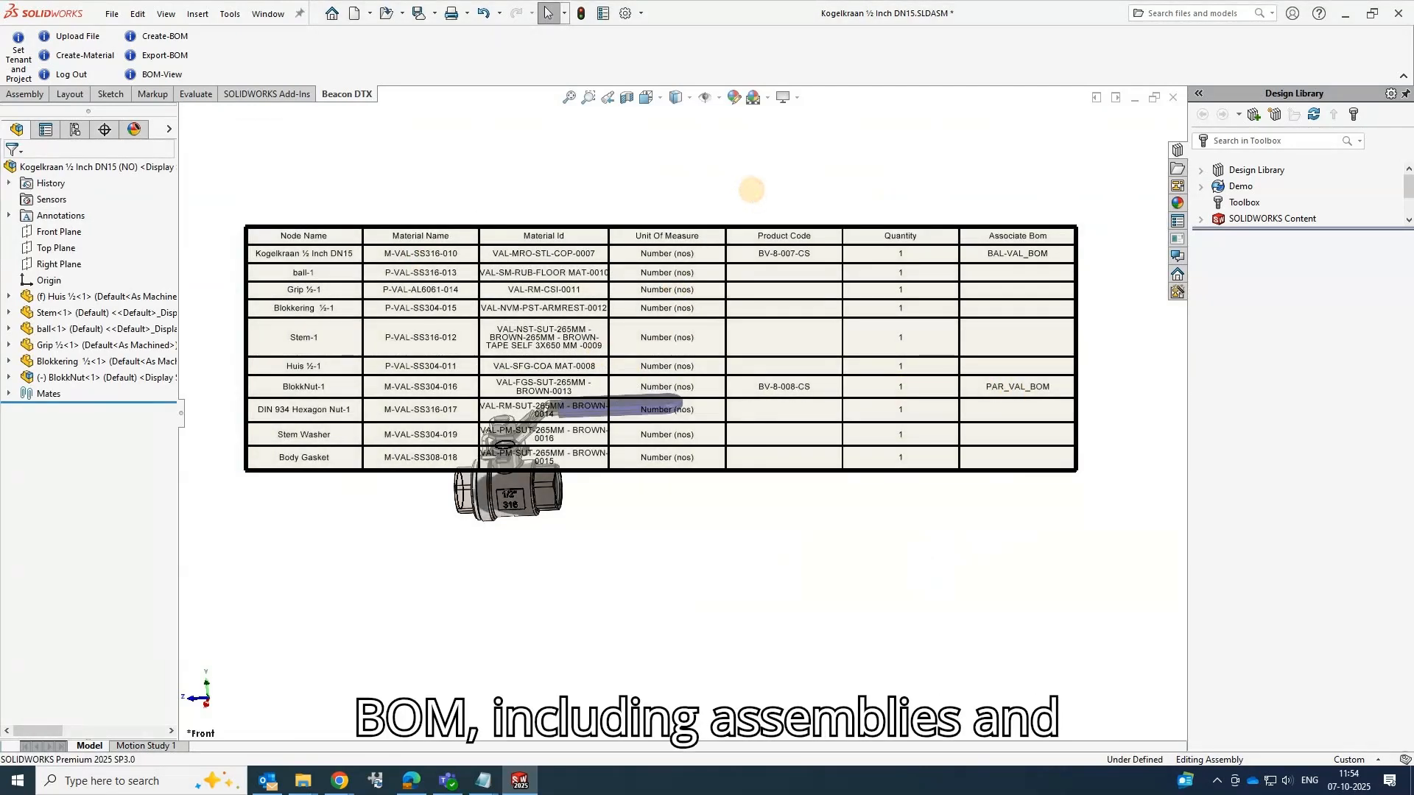
Display the parts-only BOM table beside the valve instead of the full table, and delete it from the model view
click(752, 237)
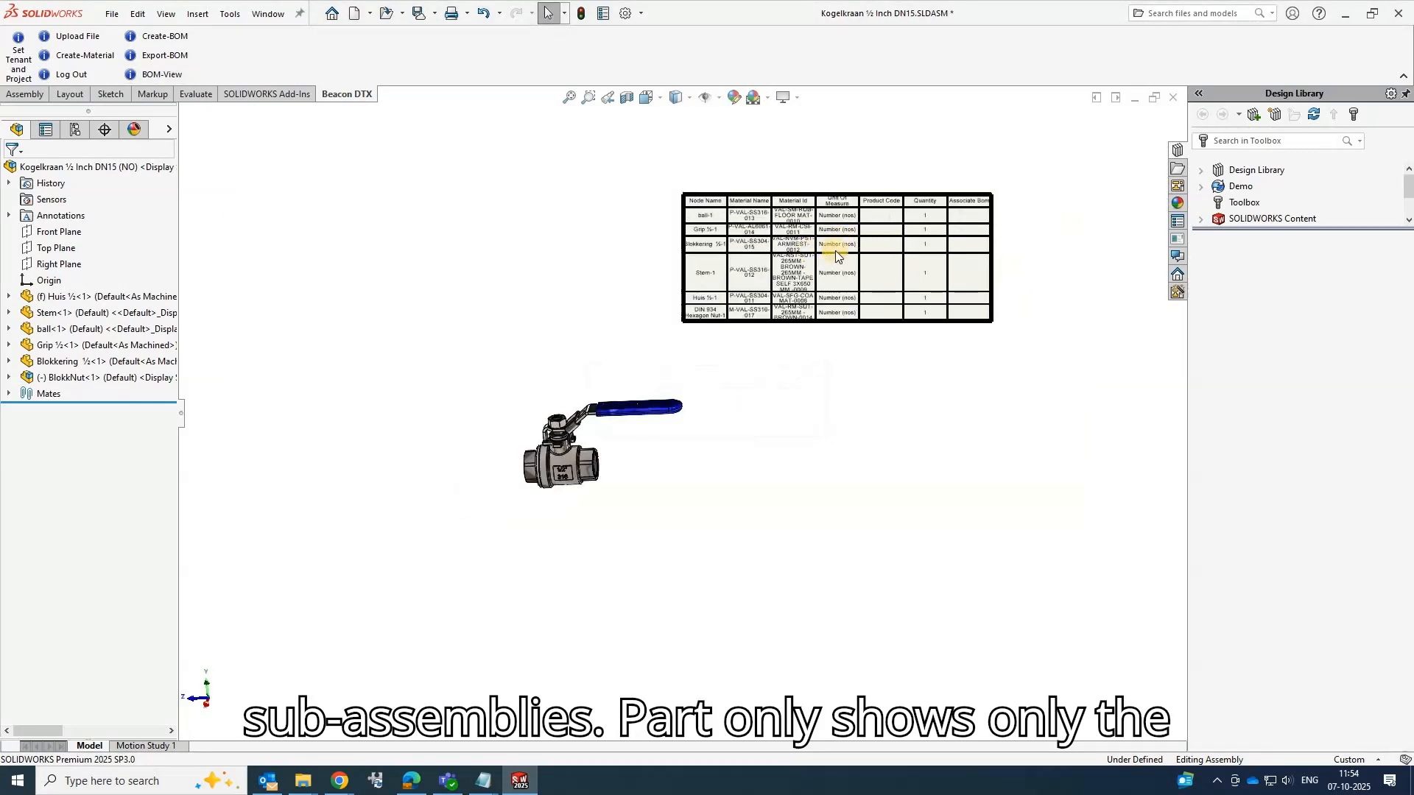
scroll(835, 252, down, 3)
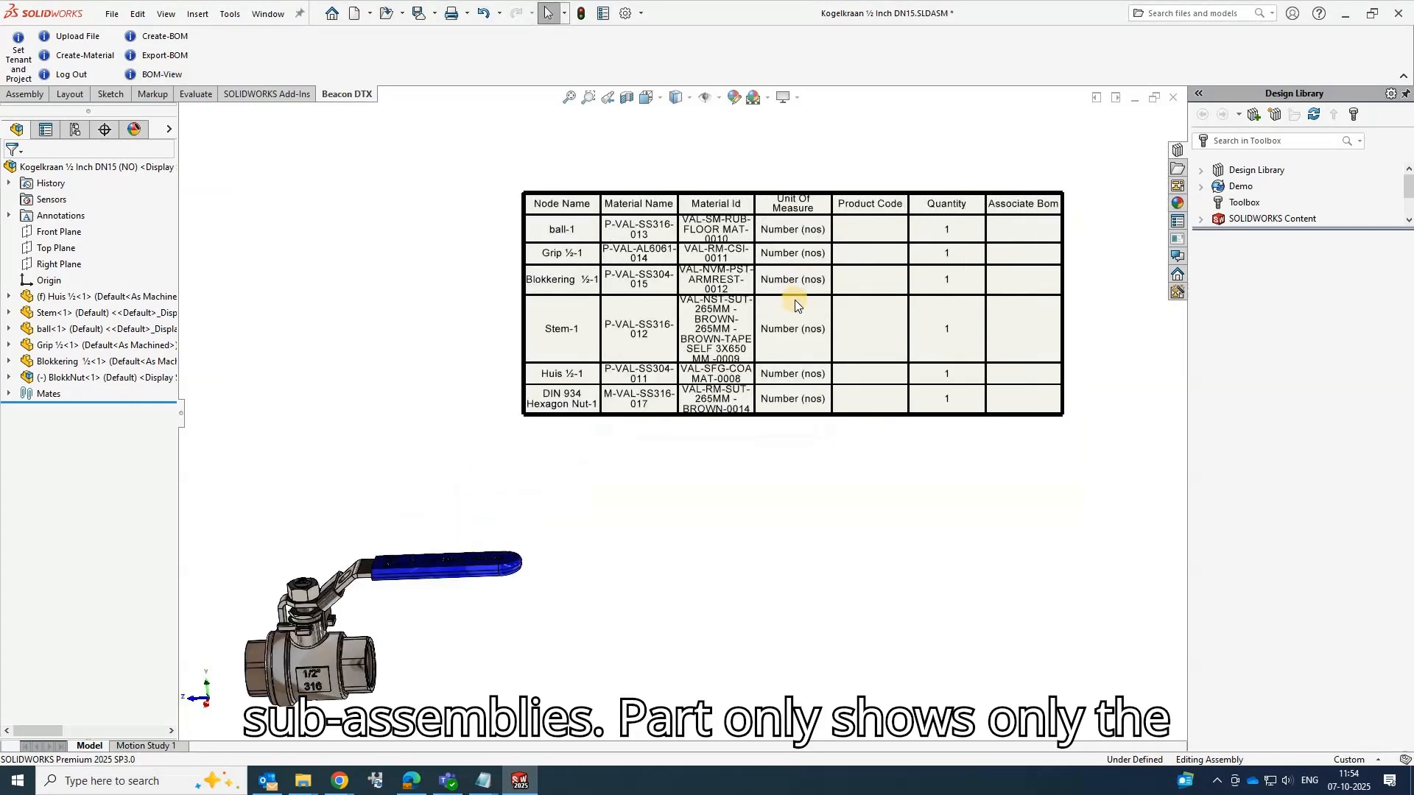
click(522, 188)
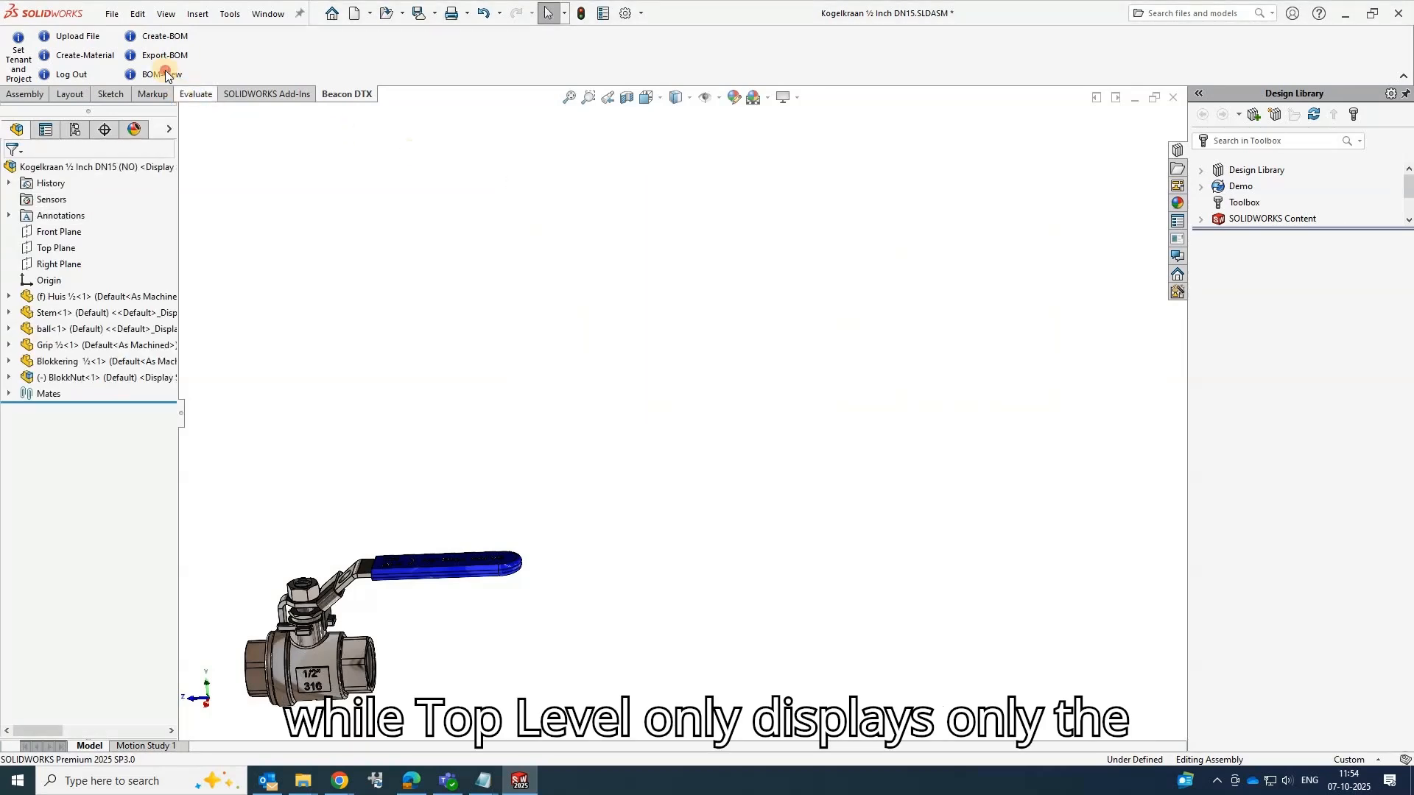
Insert a BOM table limited to the top level of the valve assembly
click(154, 74)
click(651, 402)
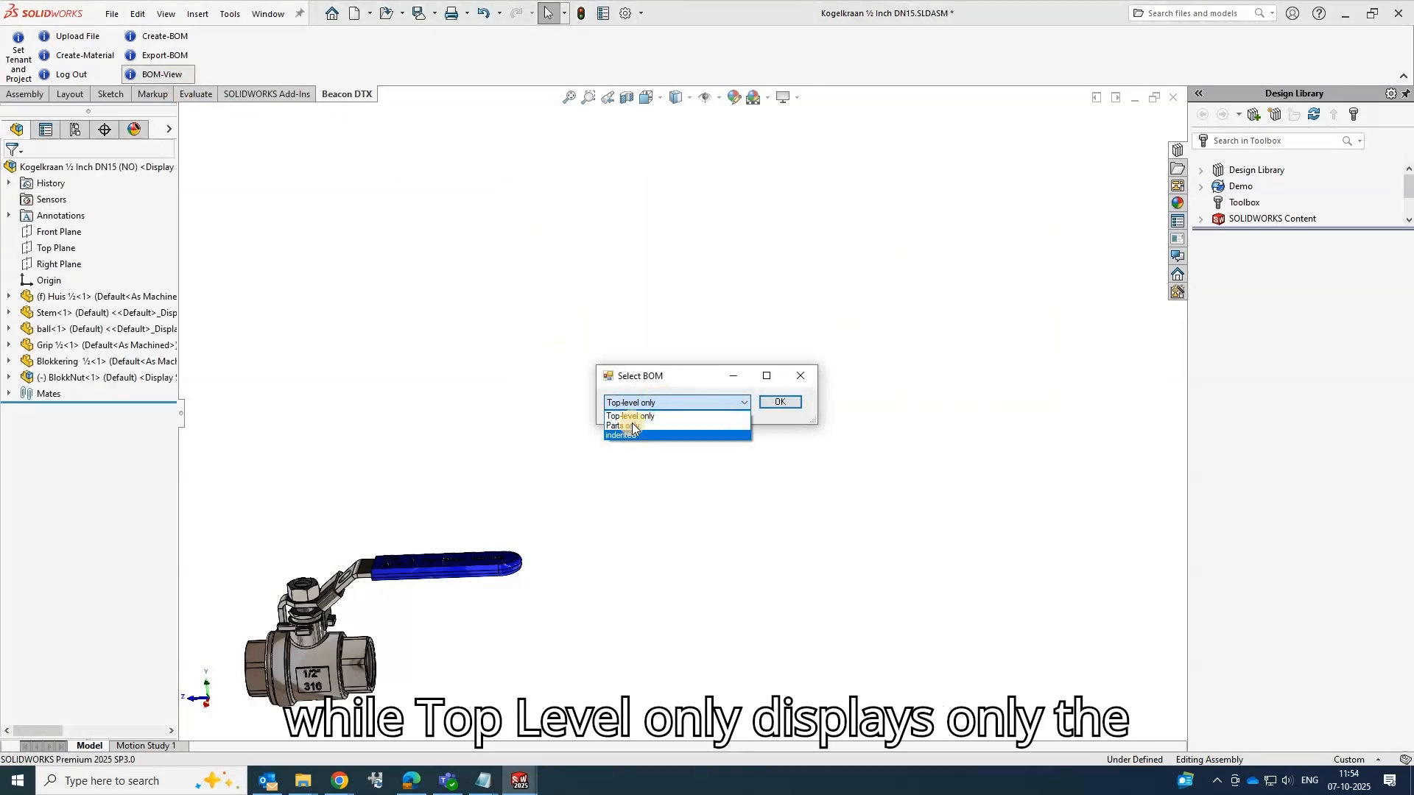
click(629, 416)
click(778, 402)
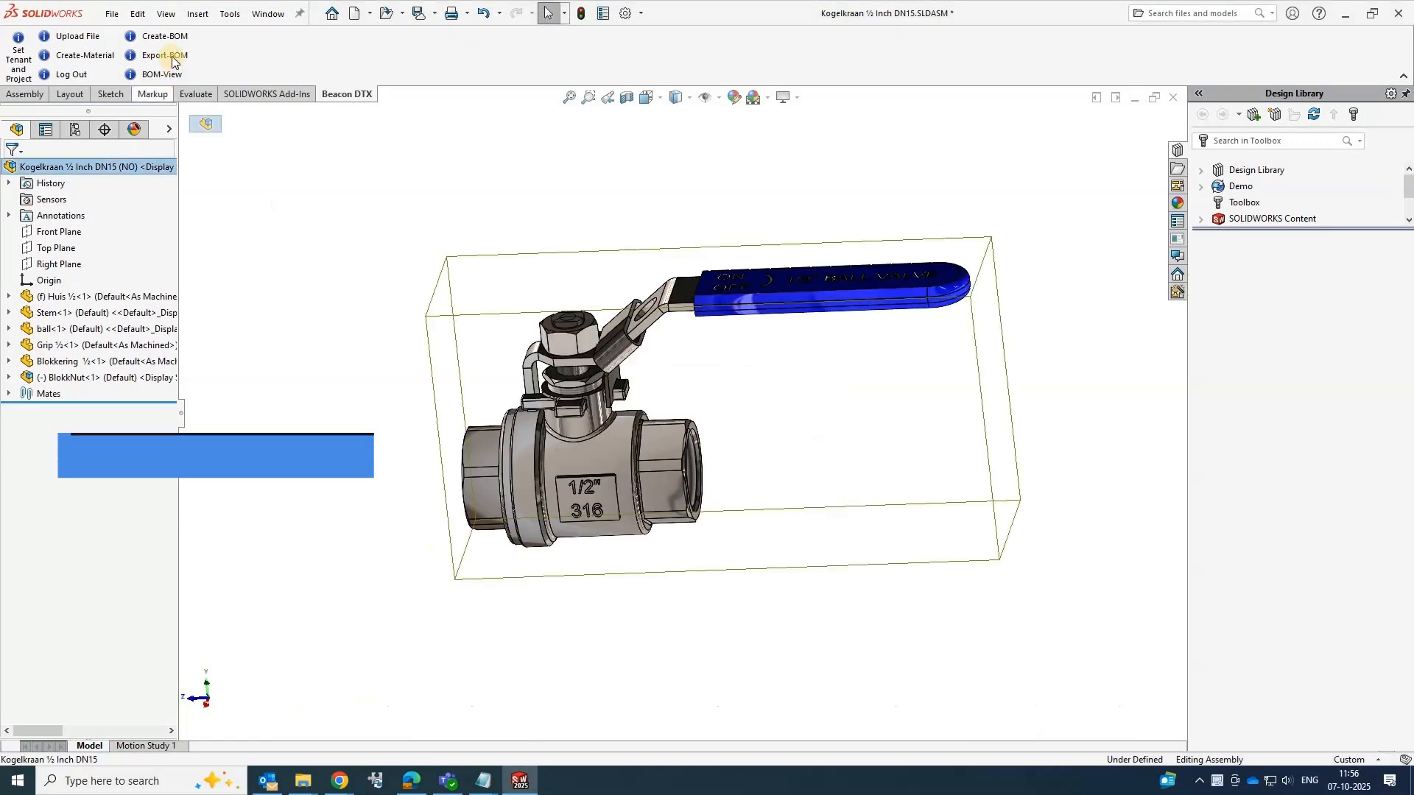
Export the Regular BOM of Kogelkraan ½ Inch DN15 as a CSV file to the Export BOM folder in Downloads
click(169, 56)
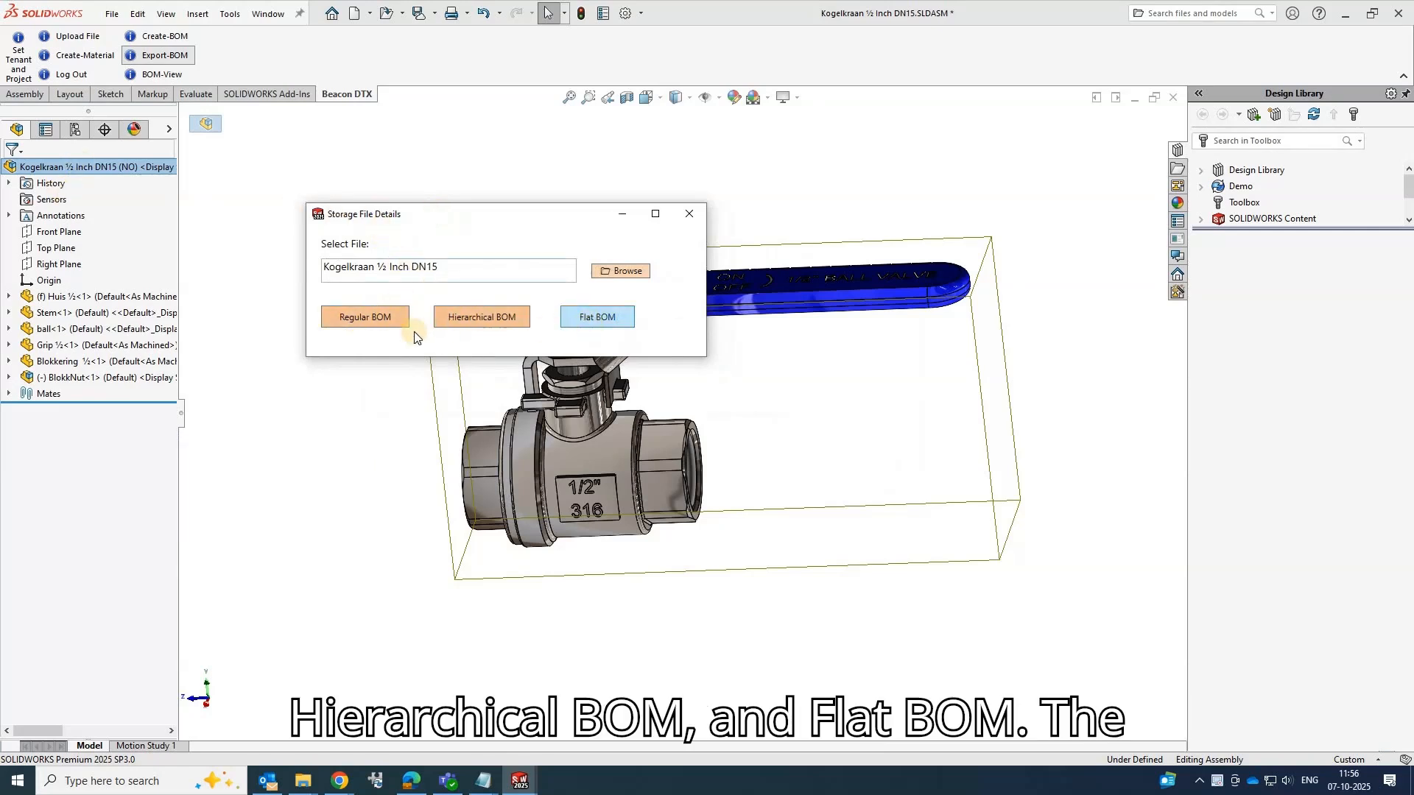
click(391, 323)
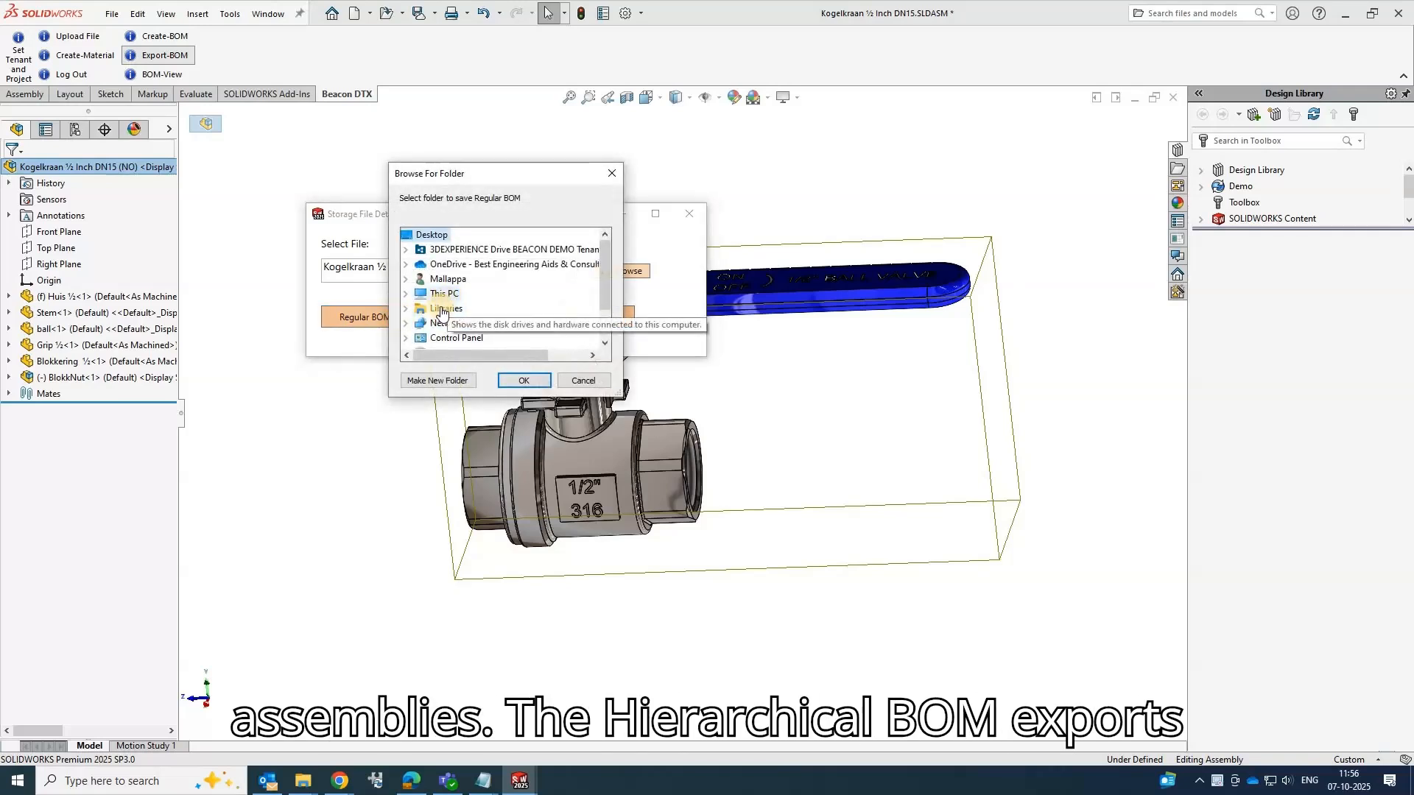
scroll(448, 318, down, 1)
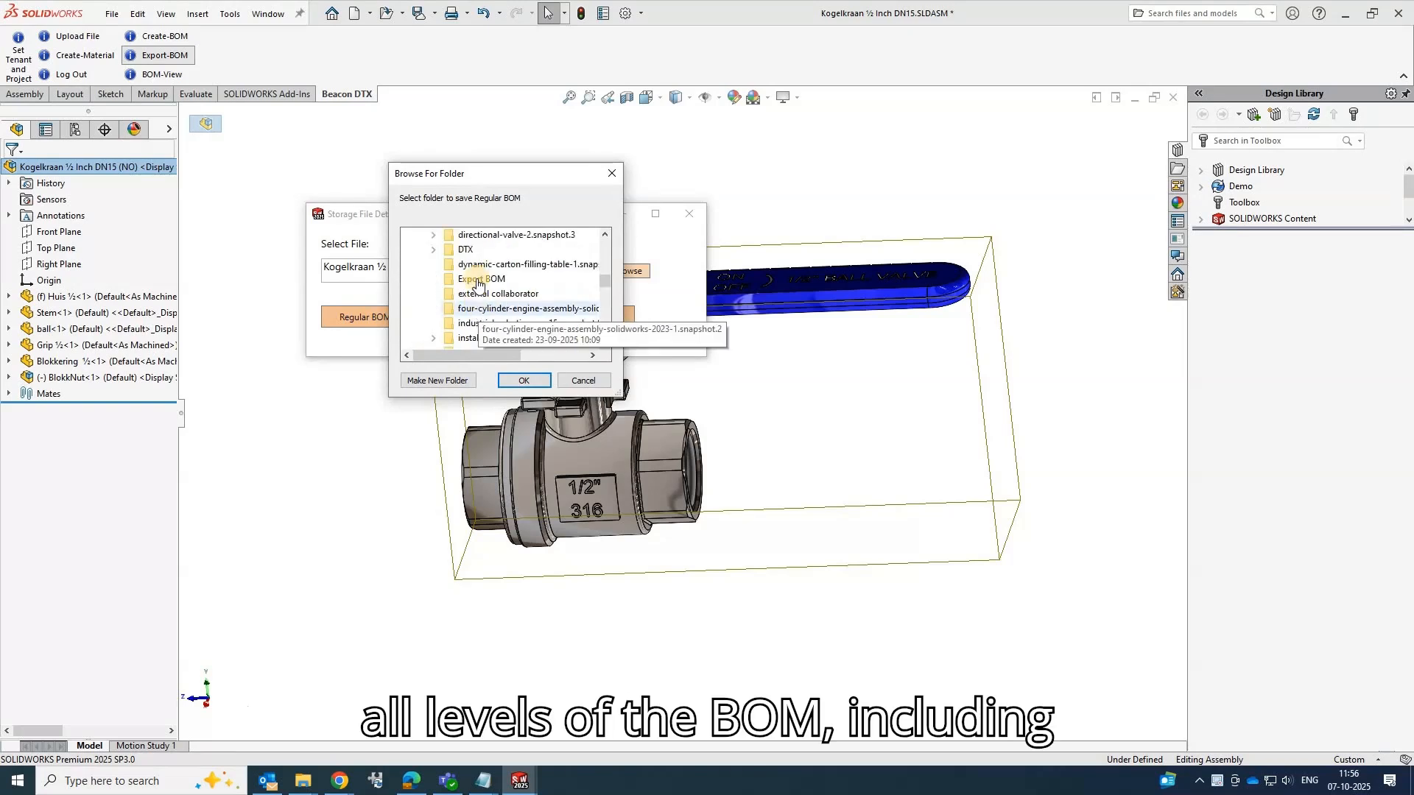
click(477, 286)
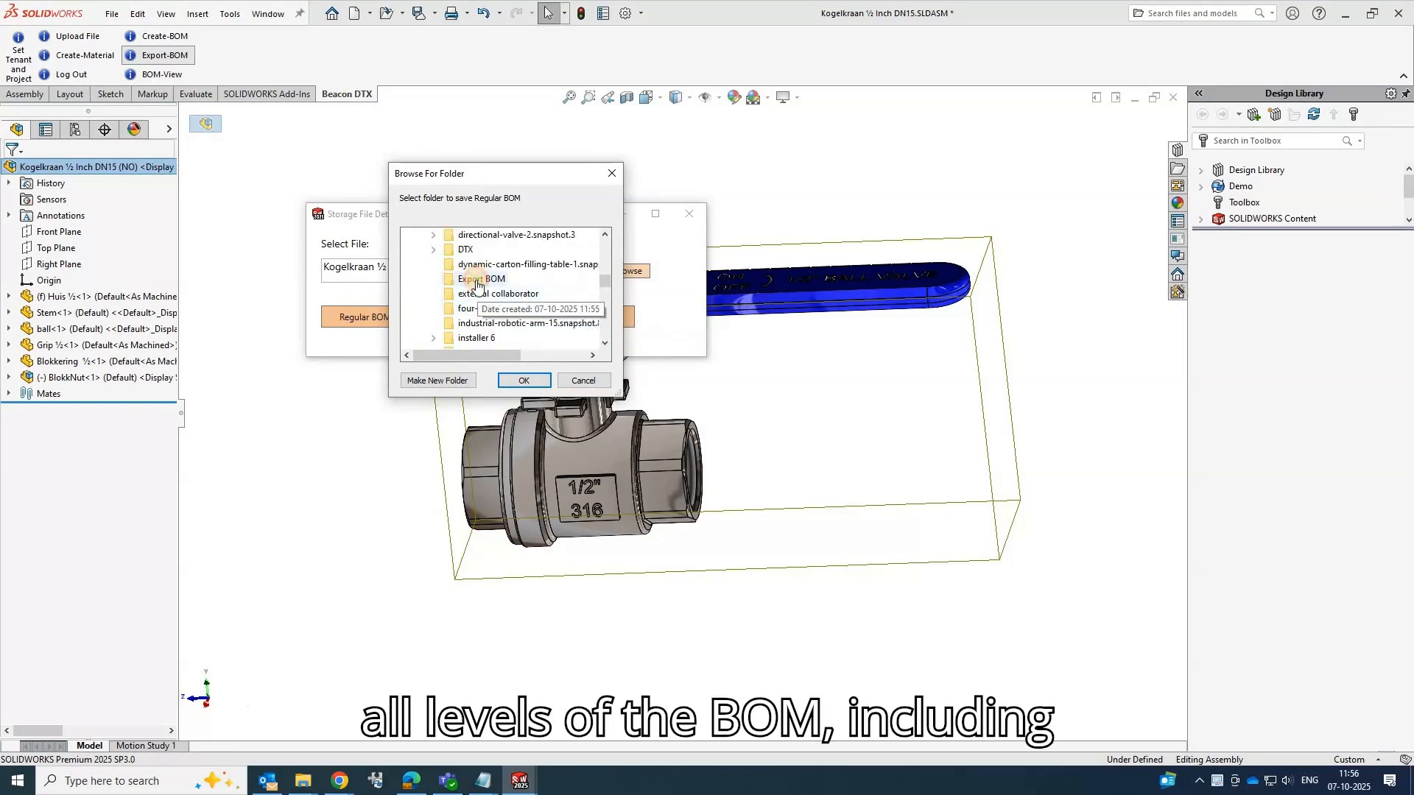
click(522, 380)
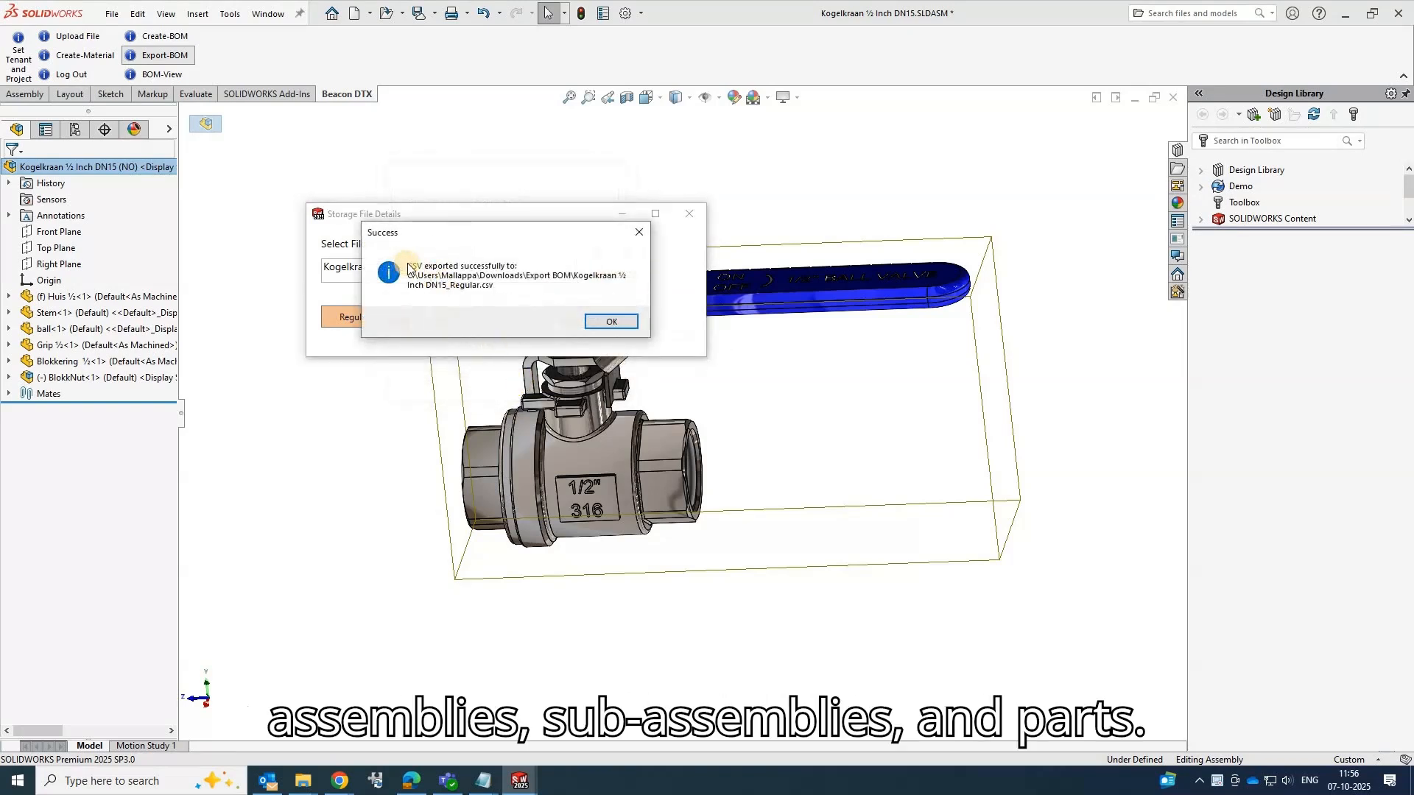
click(609, 321)
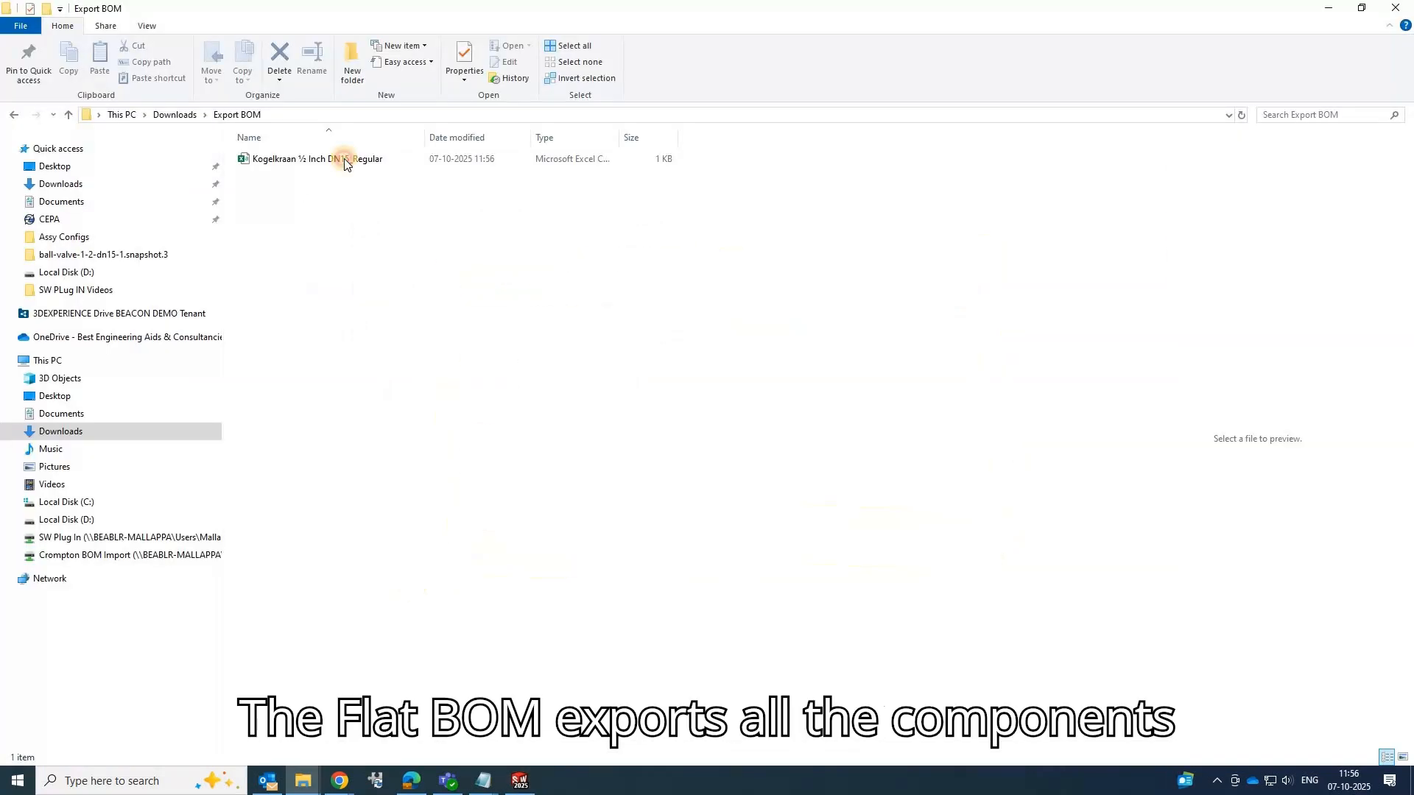
Open the exported file Kogelkraan ½ Inch DN15_Regular in Excel and fit all column widths to their contents
click(344, 160)
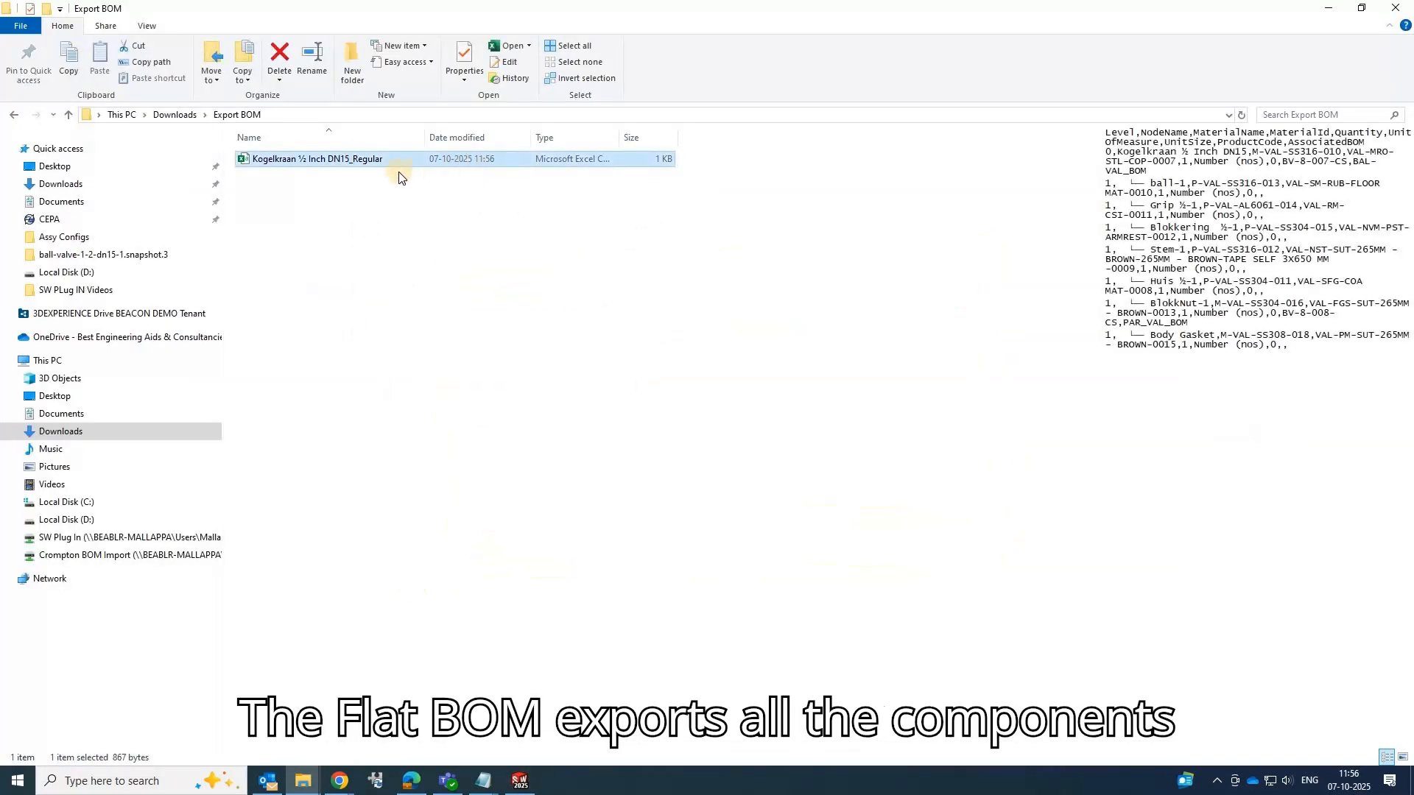
double_click(358, 162)
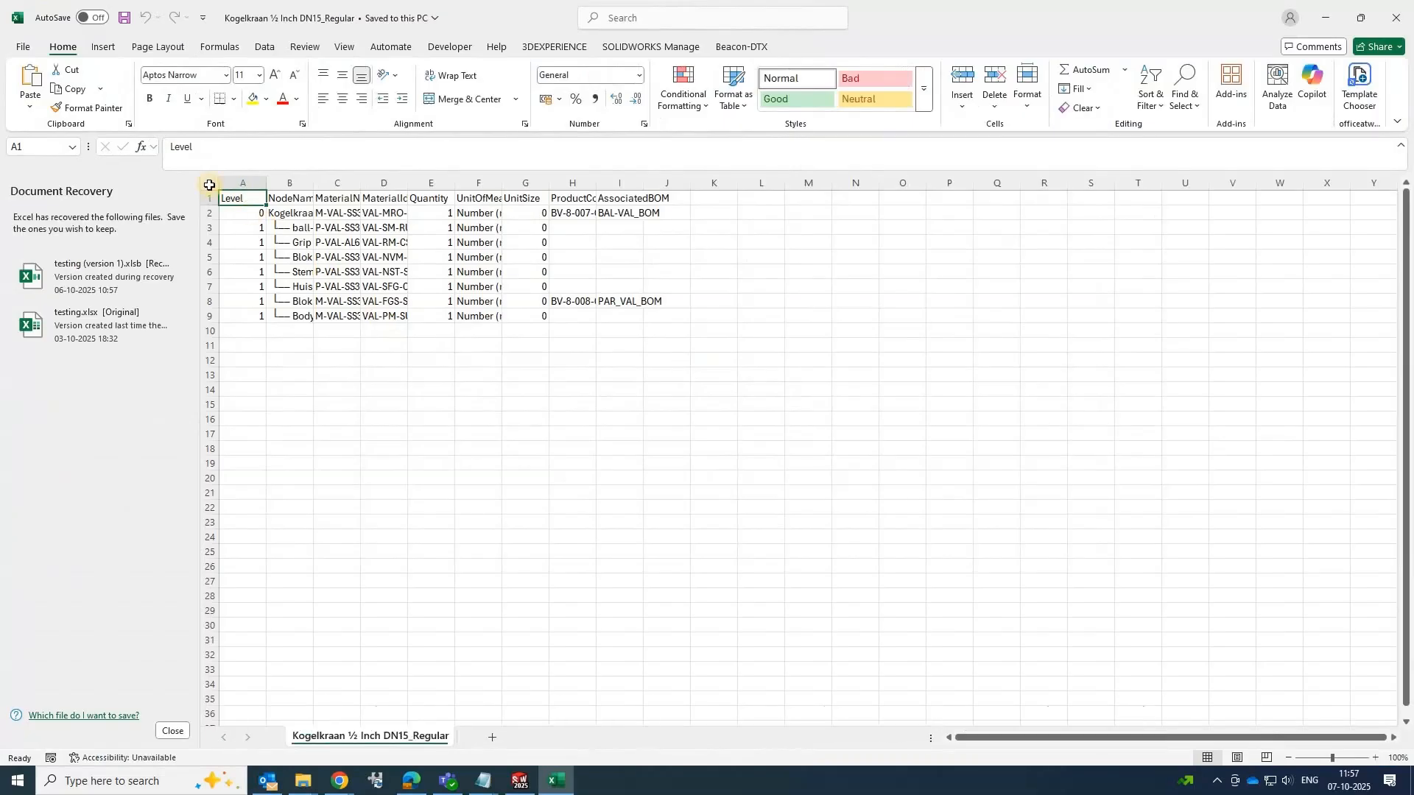
click(212, 183)
double_click(263, 183)
click(625, 410)
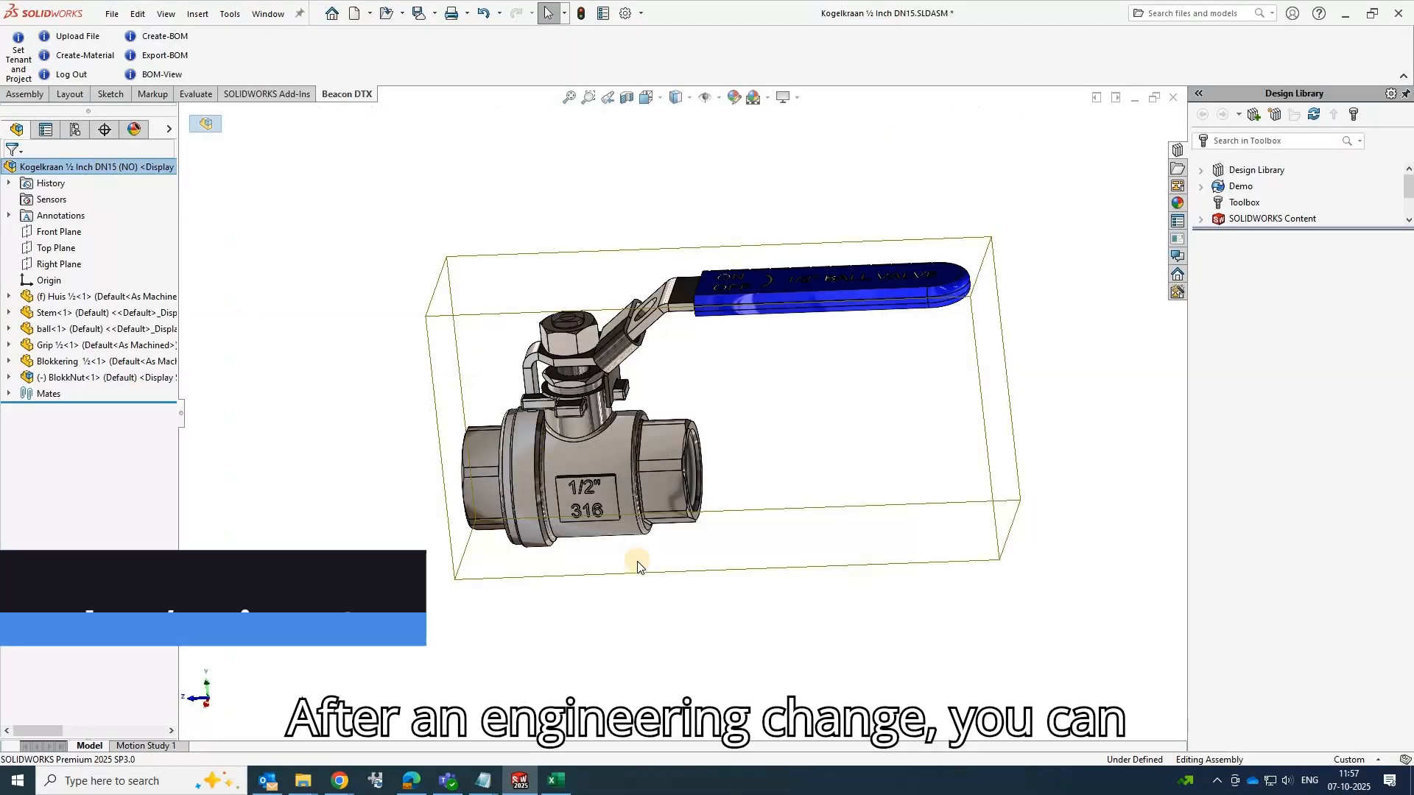
Back in SOLIDWORKS, add material P-VAL-020 to the valve's BOM and create the BOM again
click(905, 224)
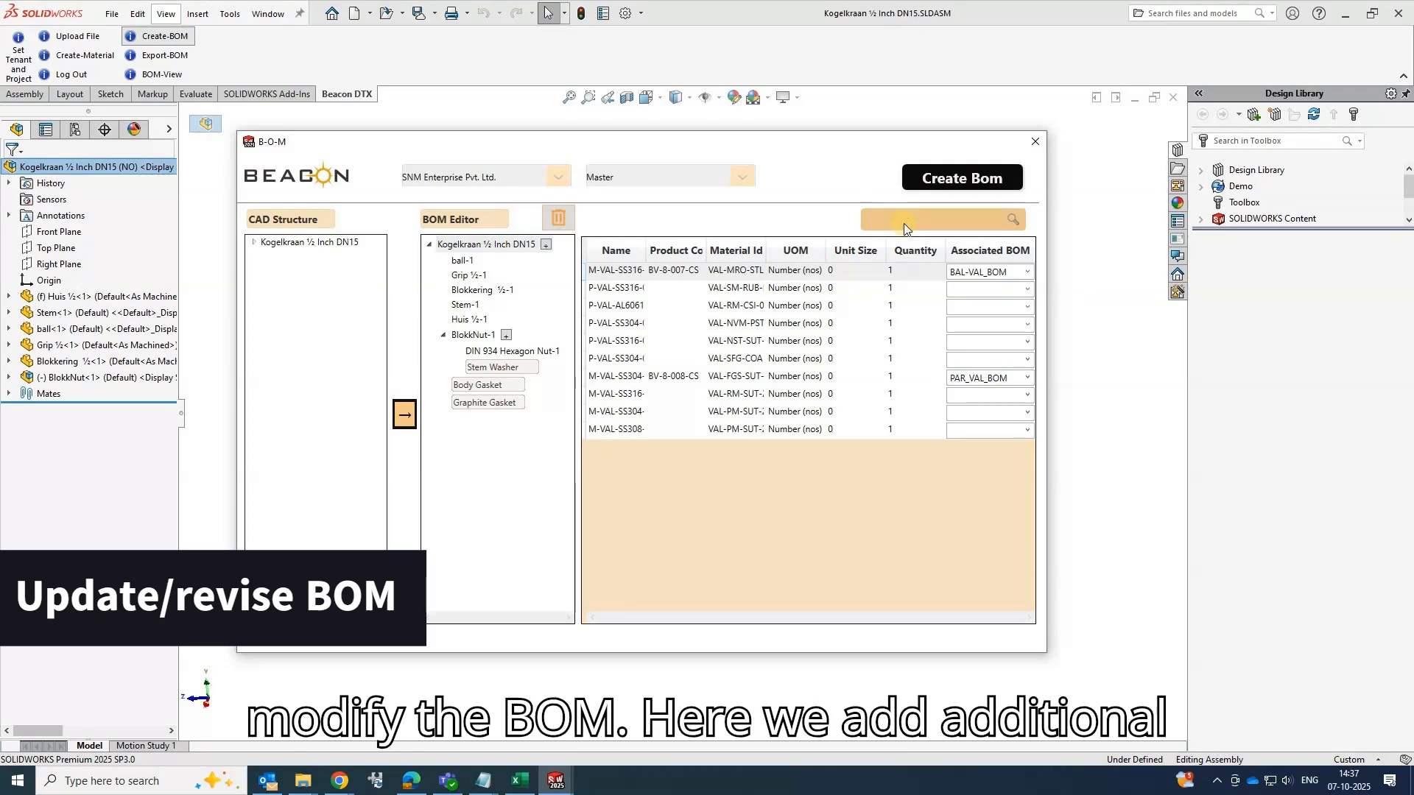
text(P-VAL-020)
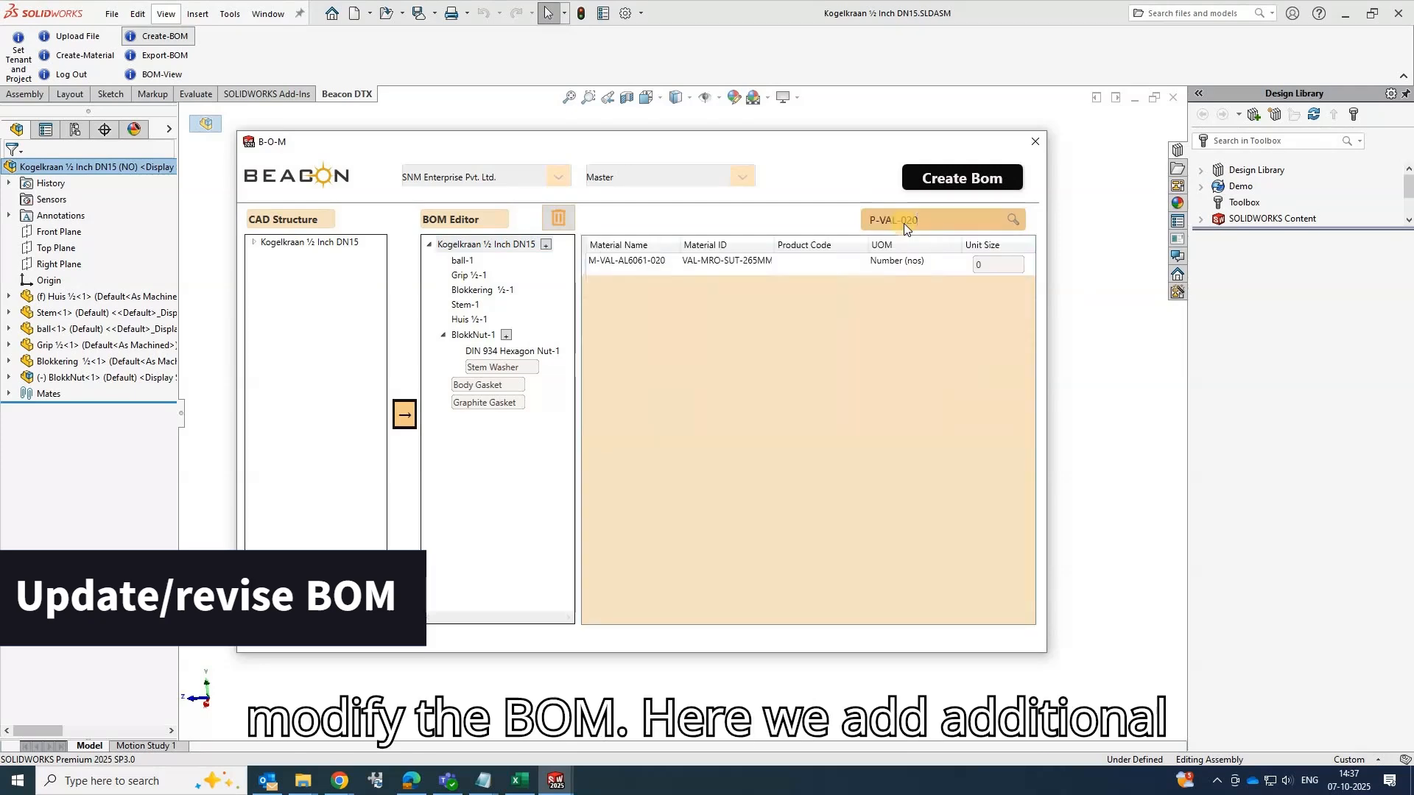
double_click(652, 262)
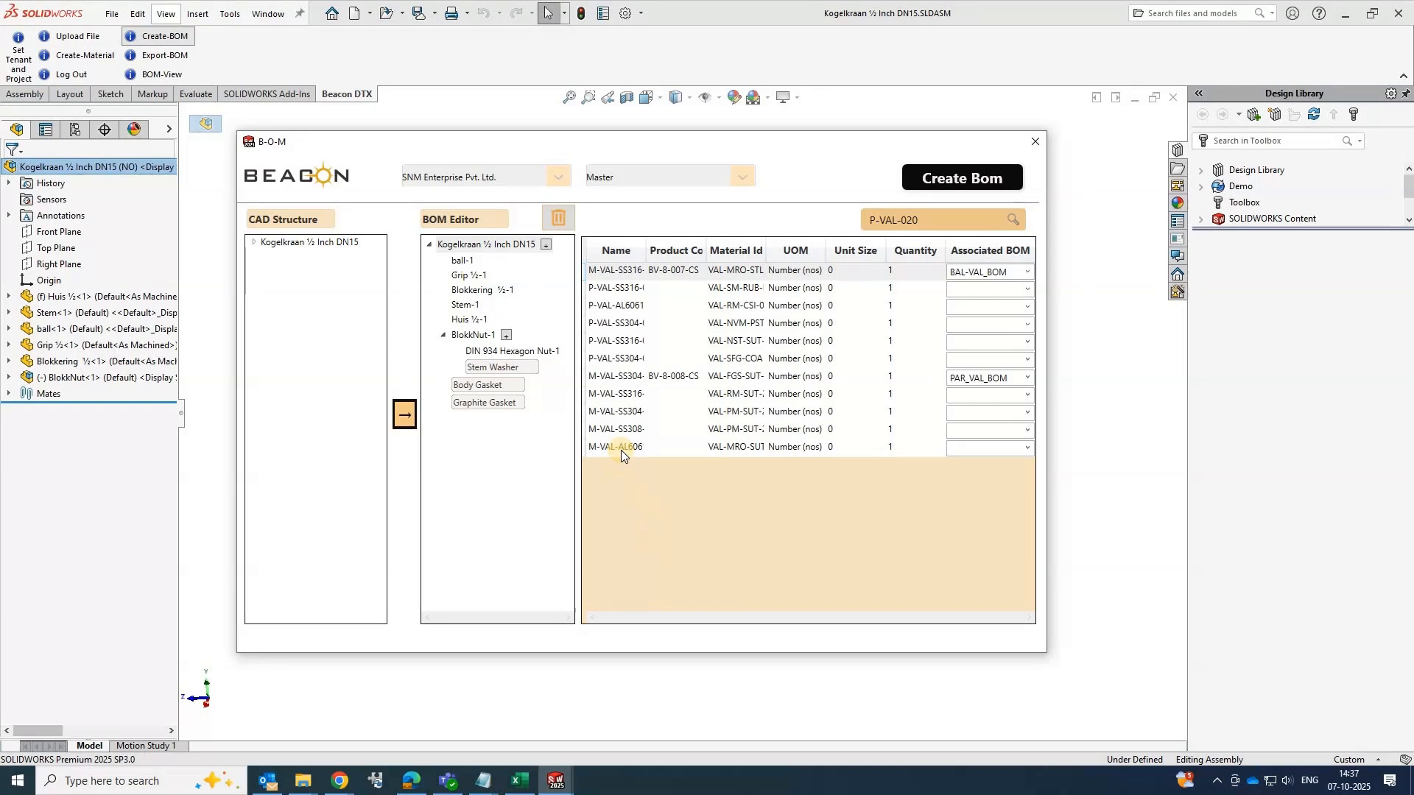
click(952, 180)
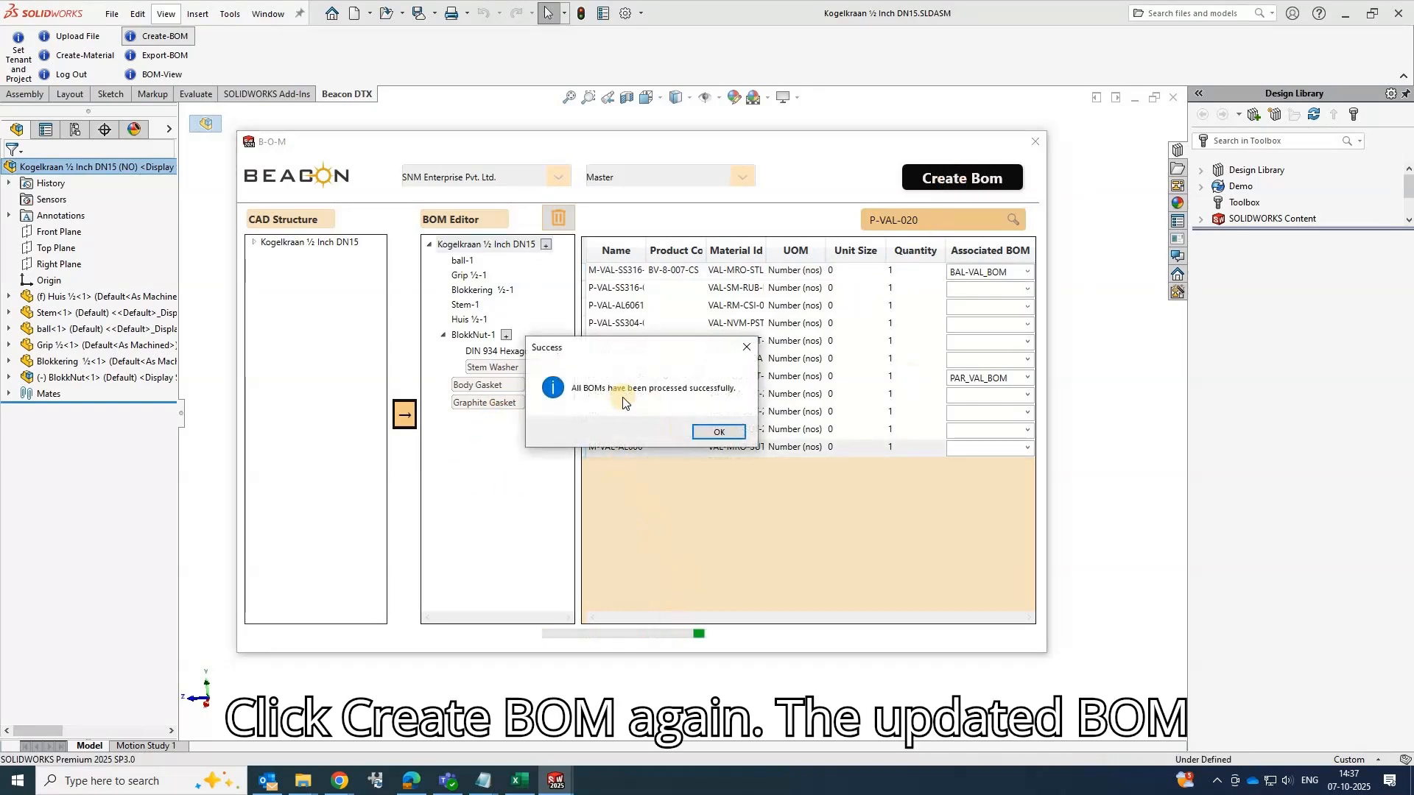
click(726, 431)
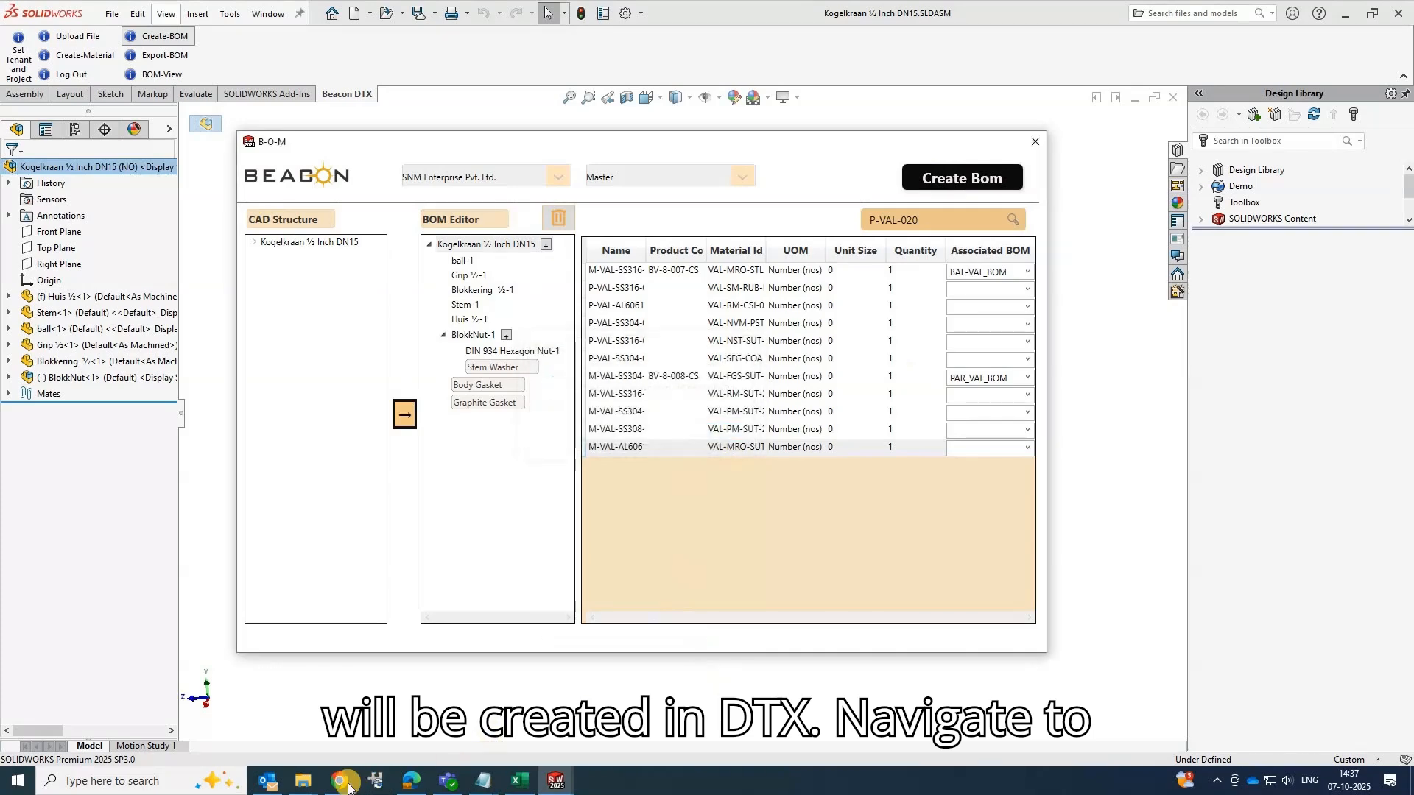
In the Beacon DTX web app, open BAL-VAL_BOM of product BV-8-007-CS and go to the BOM comparison page
click(347, 780)
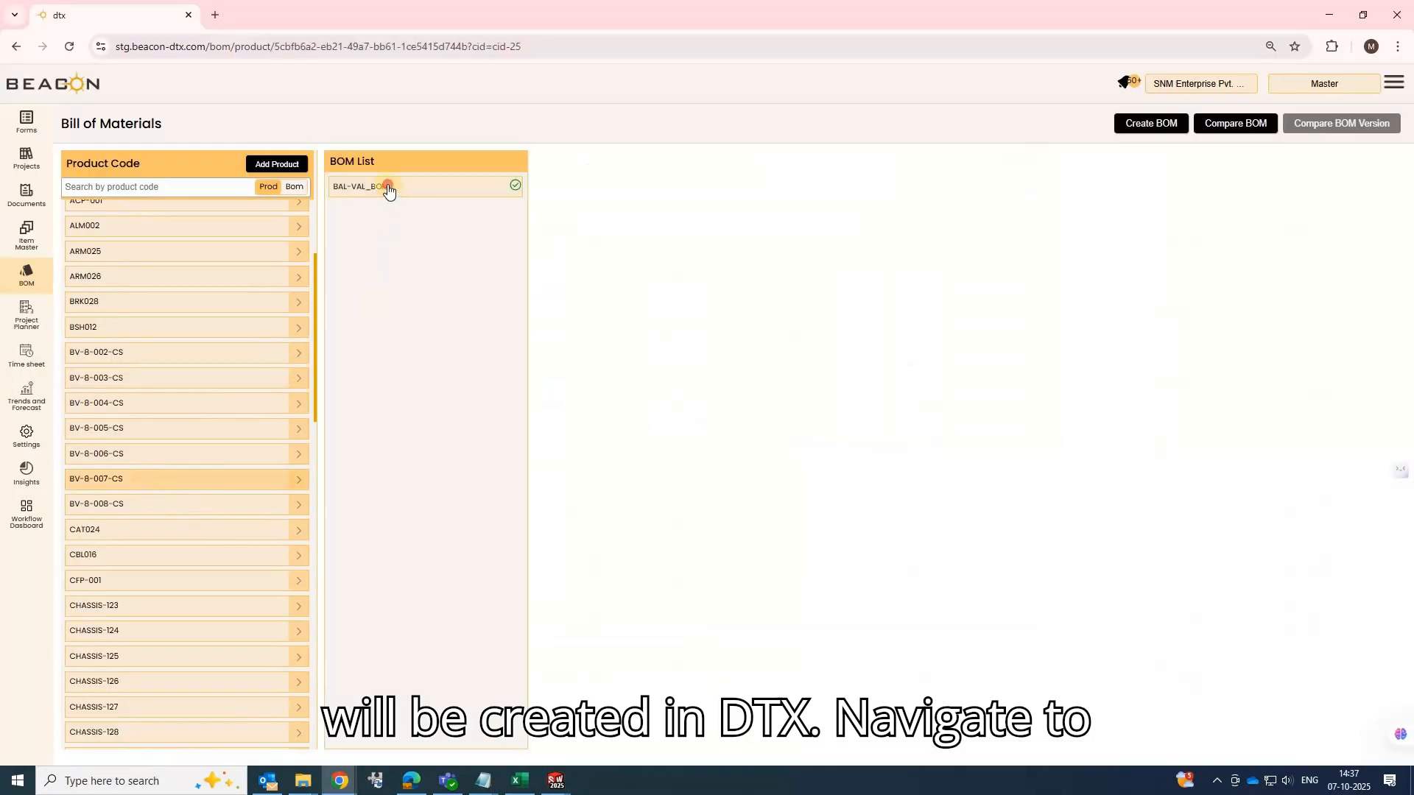
click(387, 187)
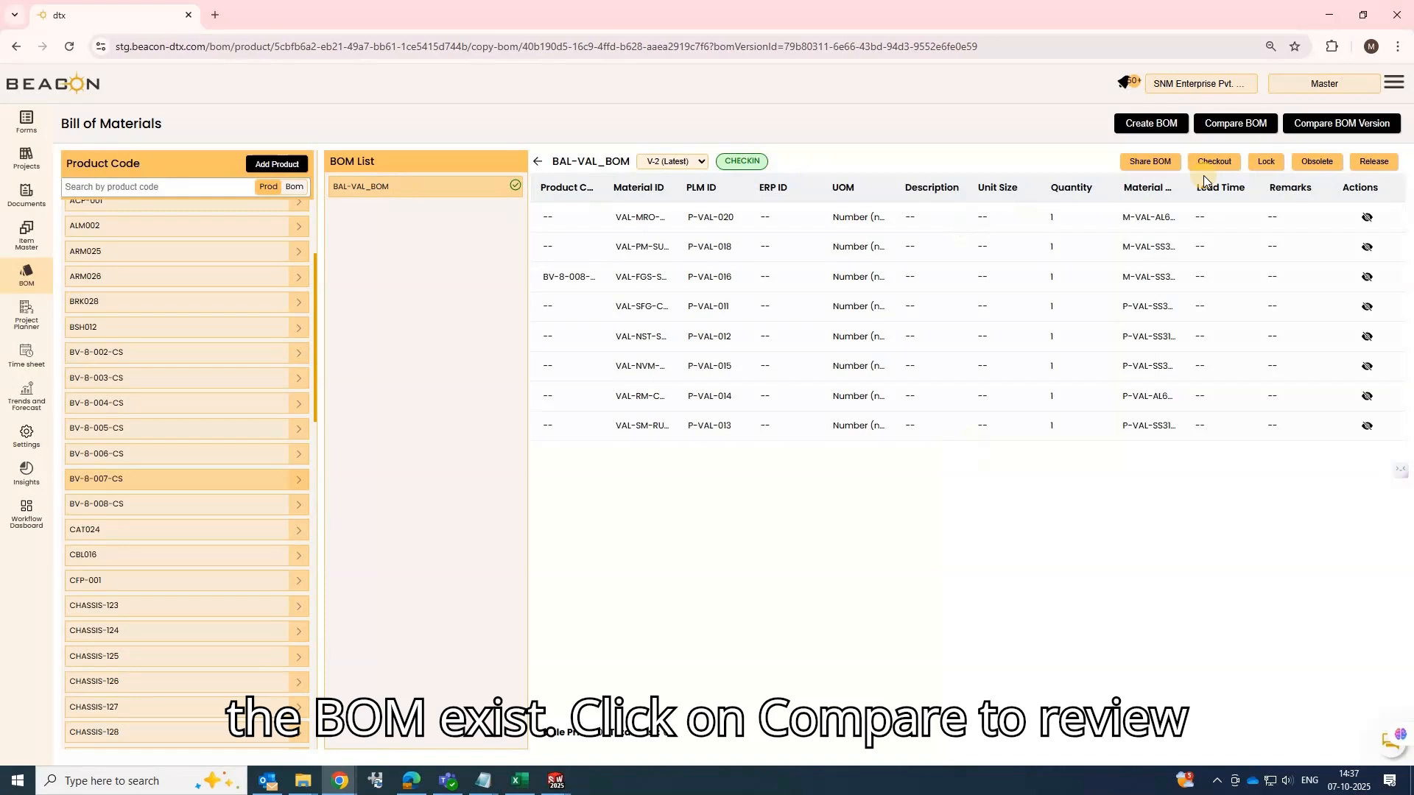
click(1244, 124)
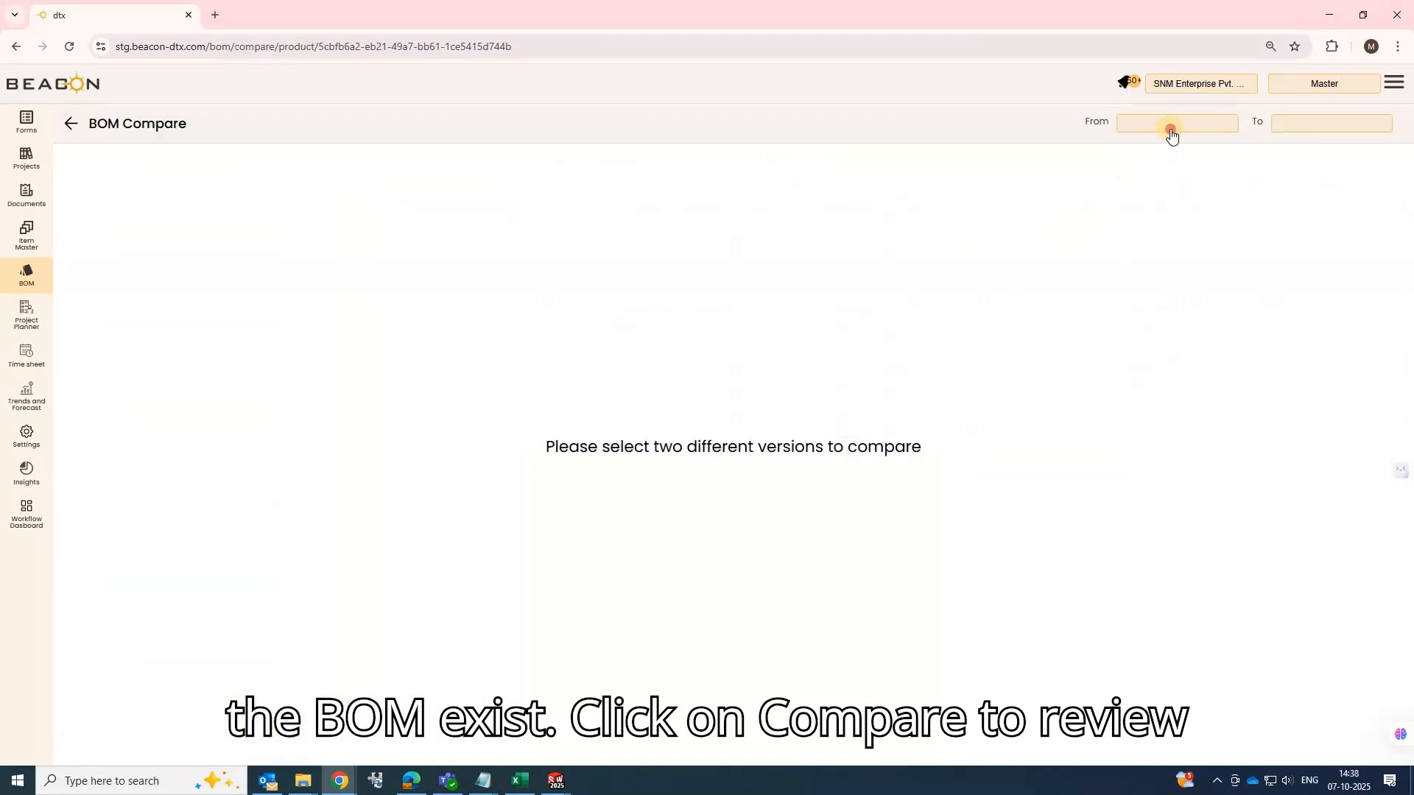
Compare BAL-VAL_BOM from version 2 to version 1 and examine the material ID of item P-VAL-020
click(1171, 125)
click(1155, 167)
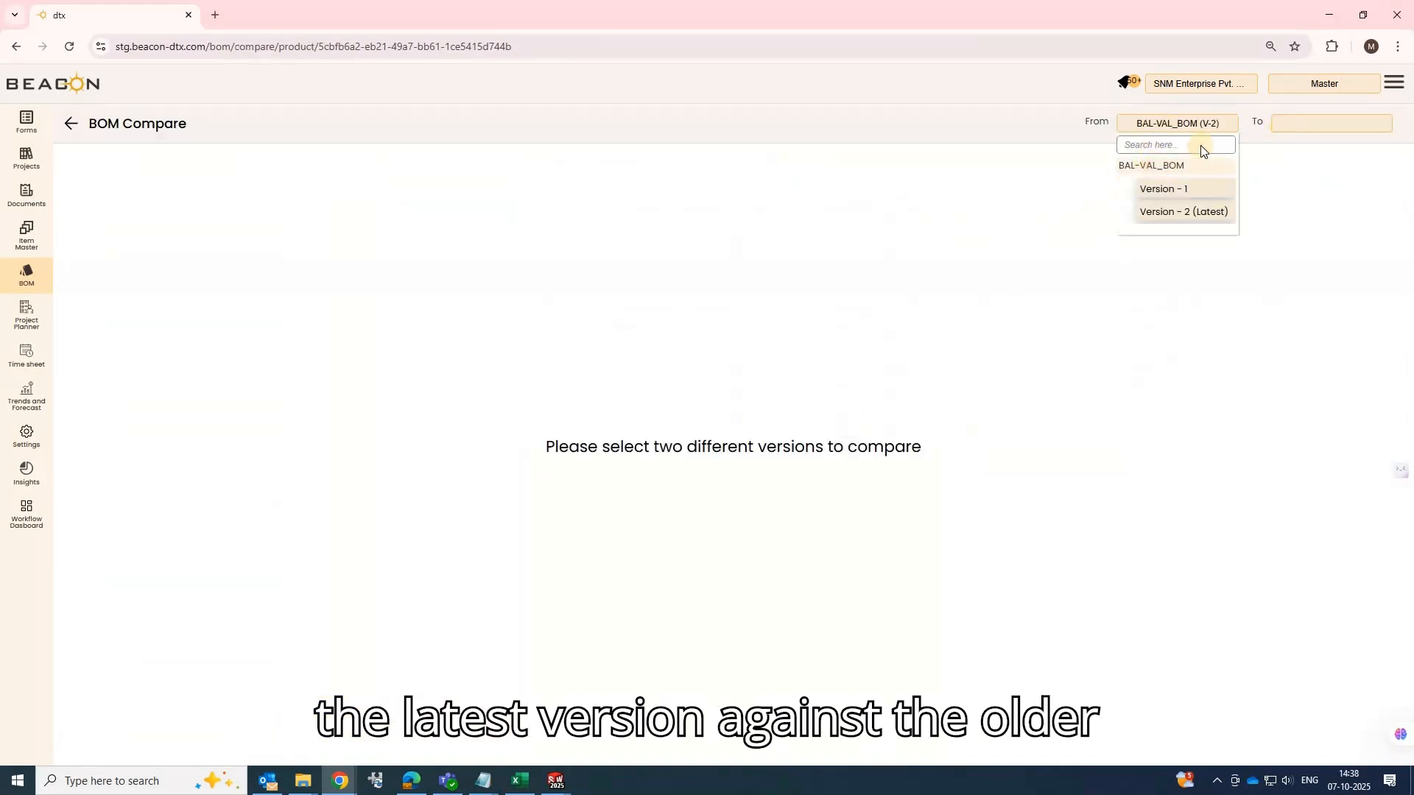
click(1315, 126)
click(1309, 163)
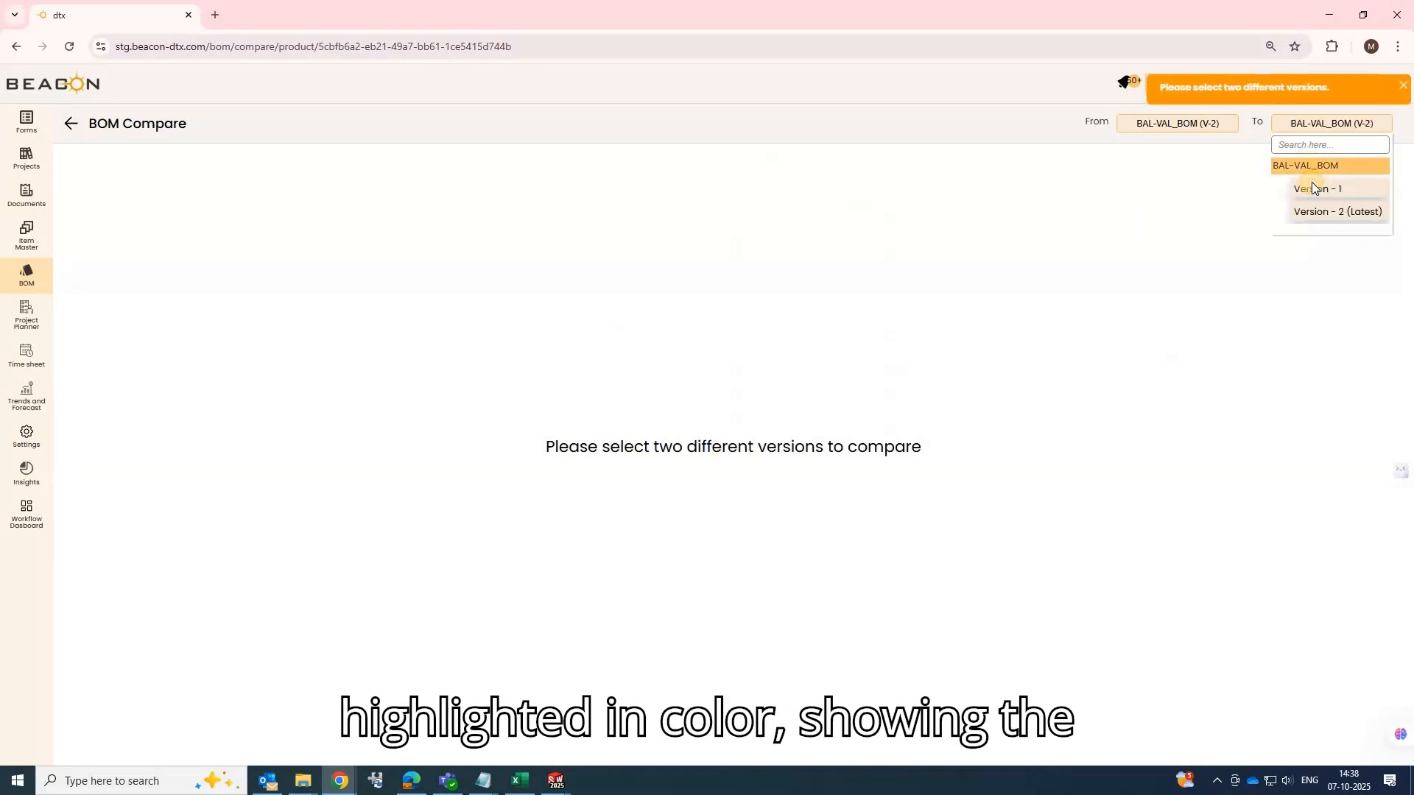
click(1314, 188)
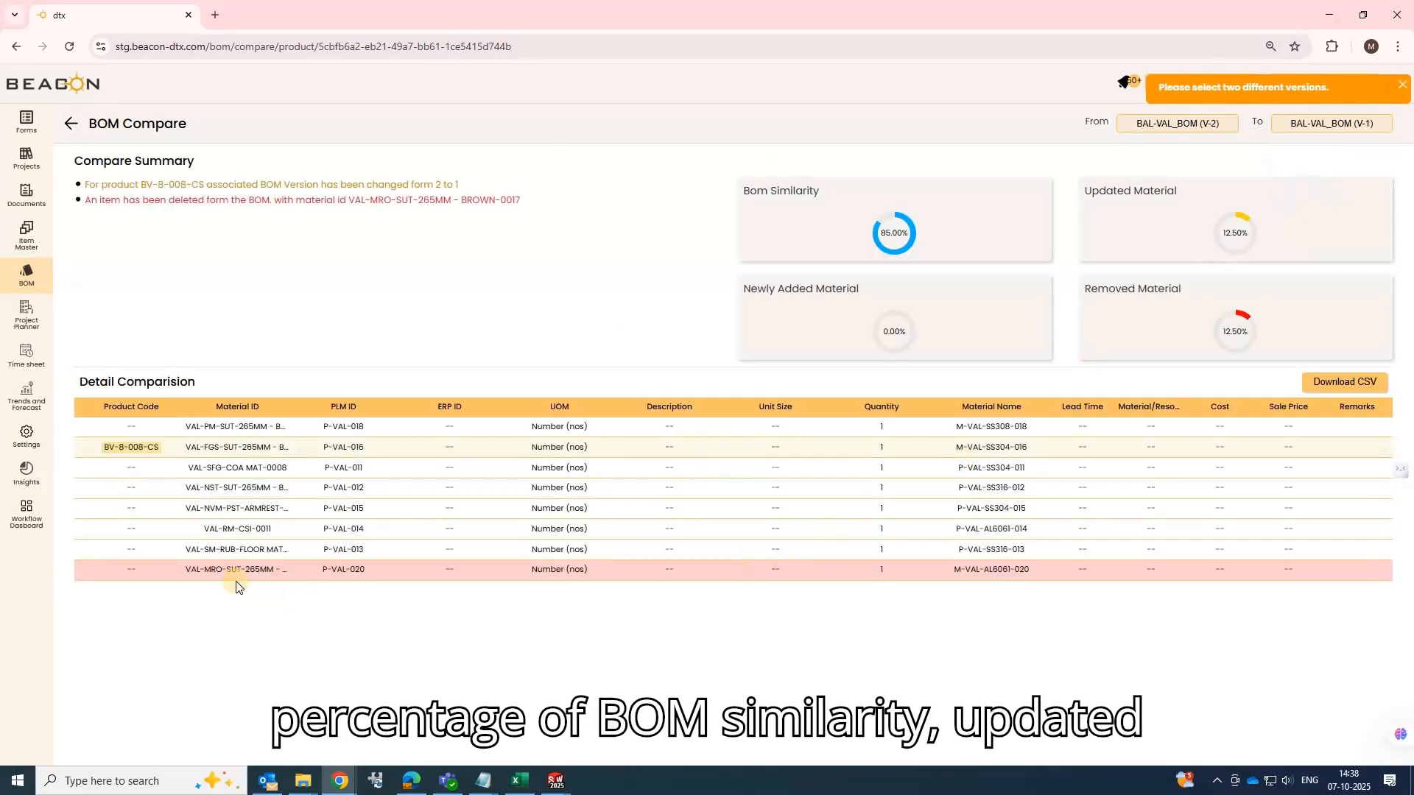
triple_click(283, 574)
click(282, 574)
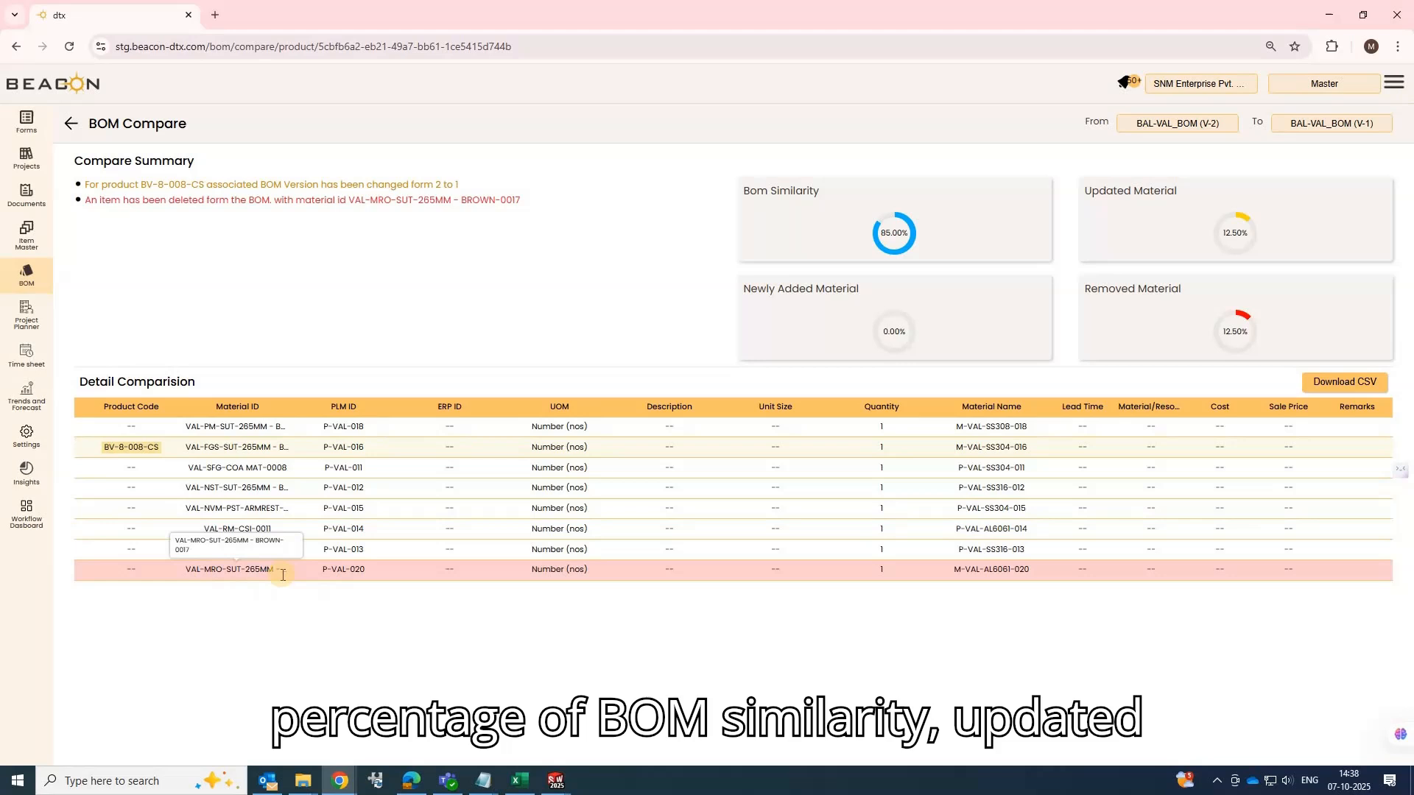